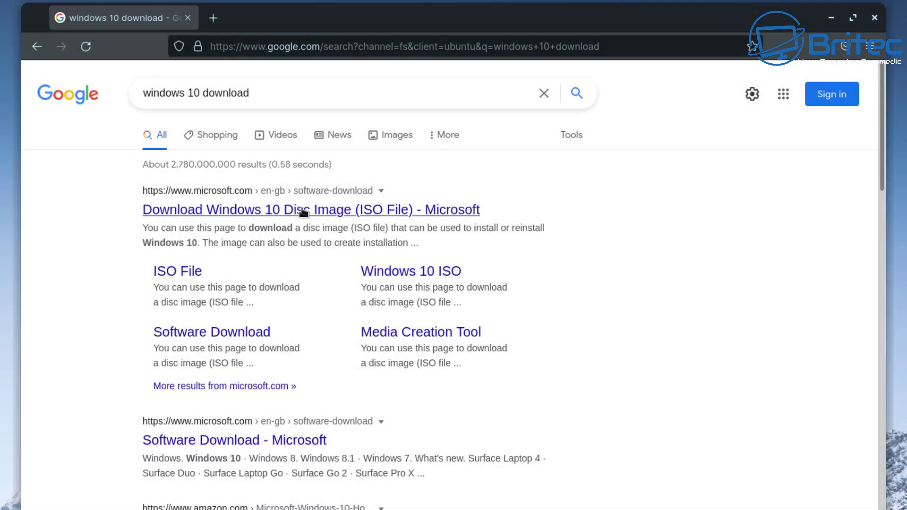
Step: Open Microsoft's Windows 10 ISO download page from the search results and confirm Windows 10 as the edition
{"action": "left_click", "coordinate": [427, 272]}
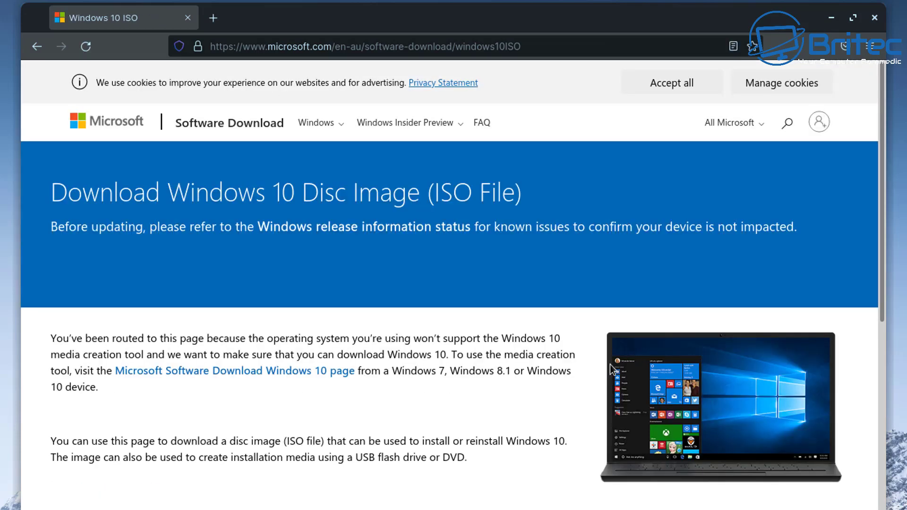
{"action": "scroll", "coordinate": [579, 369], "scroll_direction": "down", "scroll_amount": 5}
{"action": "left_click", "coordinate": [320, 457]}
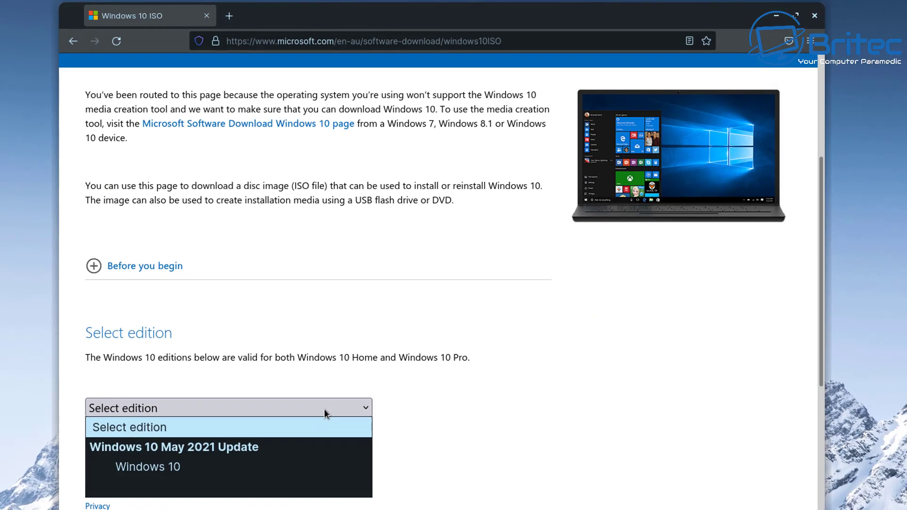
{"action": "left_click", "coordinate": [266, 464]}
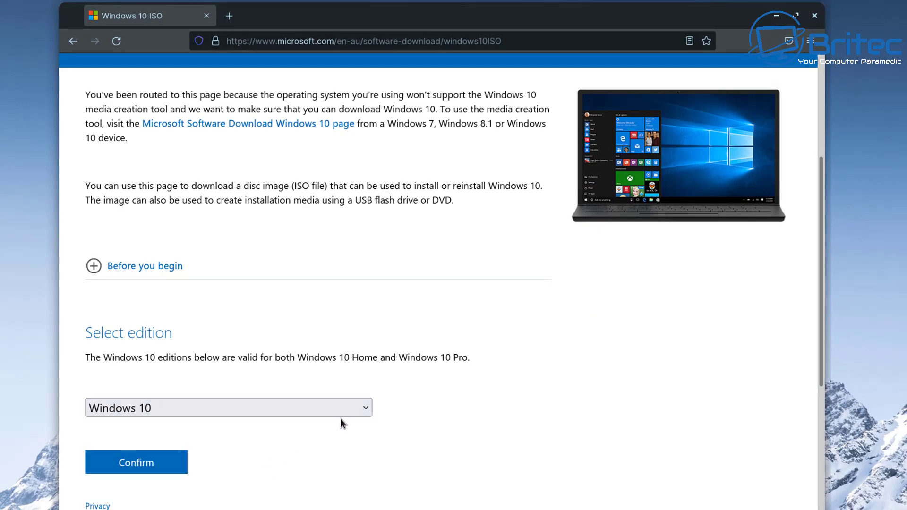
{"action": "left_click", "coordinate": [173, 461]}
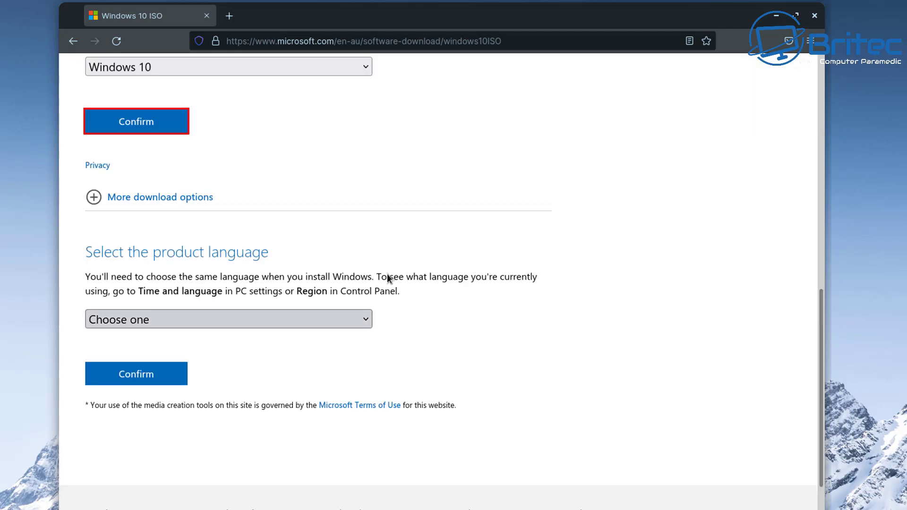
Step: Choose English as the product language and confirm it to get the download links
{"action": "left_click", "coordinate": [299, 318]}
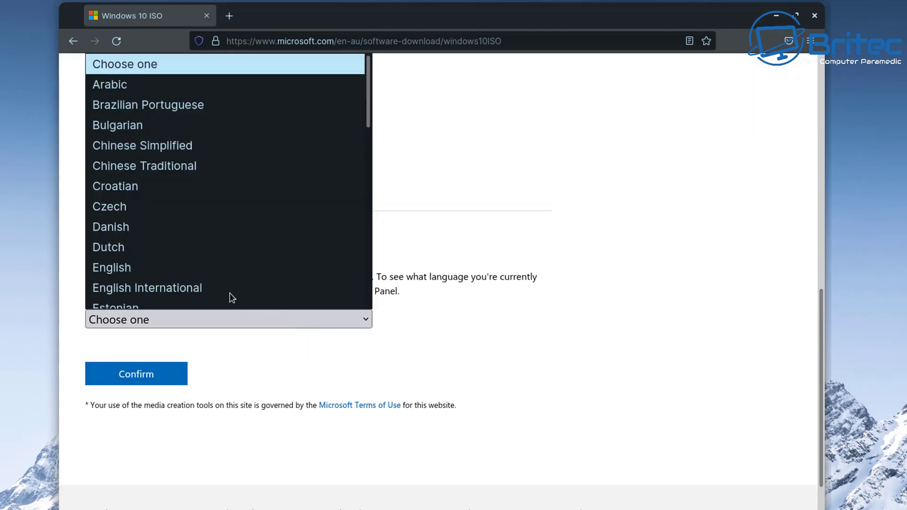
{"action": "left_click", "coordinate": [166, 265]}
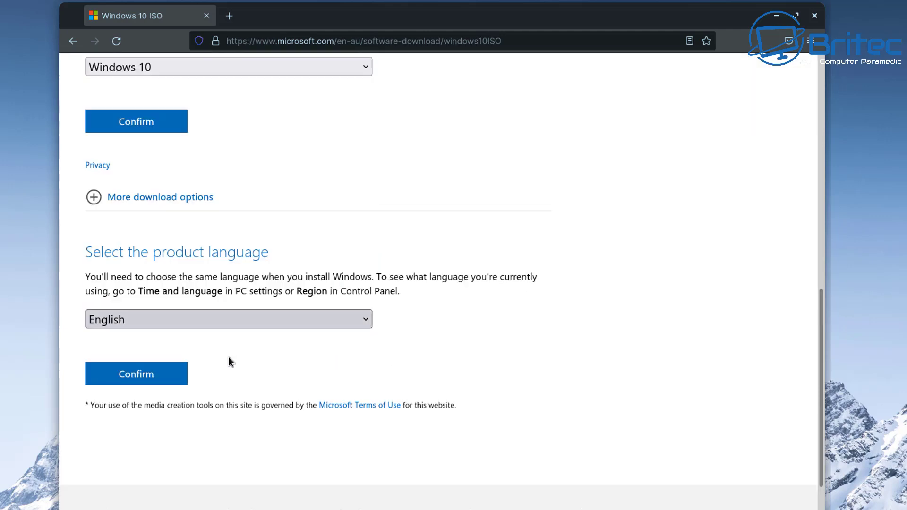
{"action": "left_click", "coordinate": [161, 380]}
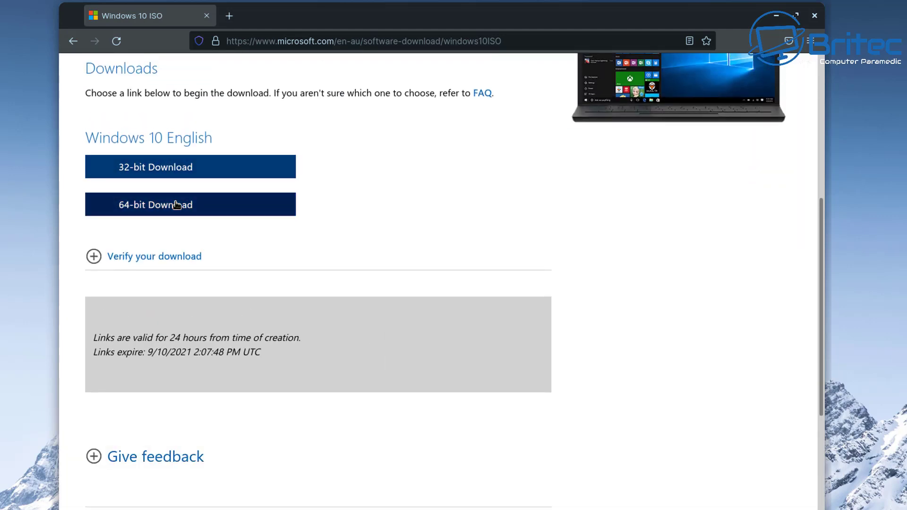
{"action": "scroll", "coordinate": [275, 281], "scroll_direction": "up", "scroll_amount": 6}
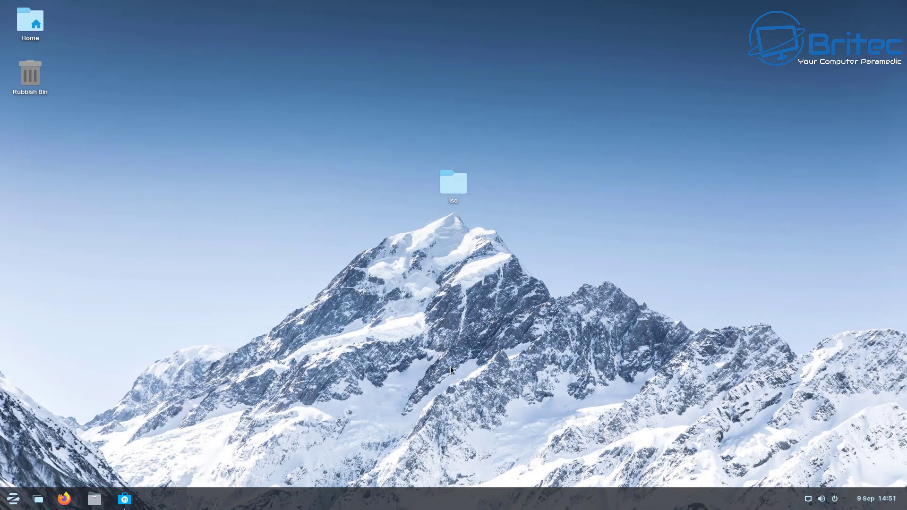
Step: Examine the Windows 11 ISO file in the desktop's iso folder and close the folder
{"action": "double_click", "coordinate": [454, 187]}
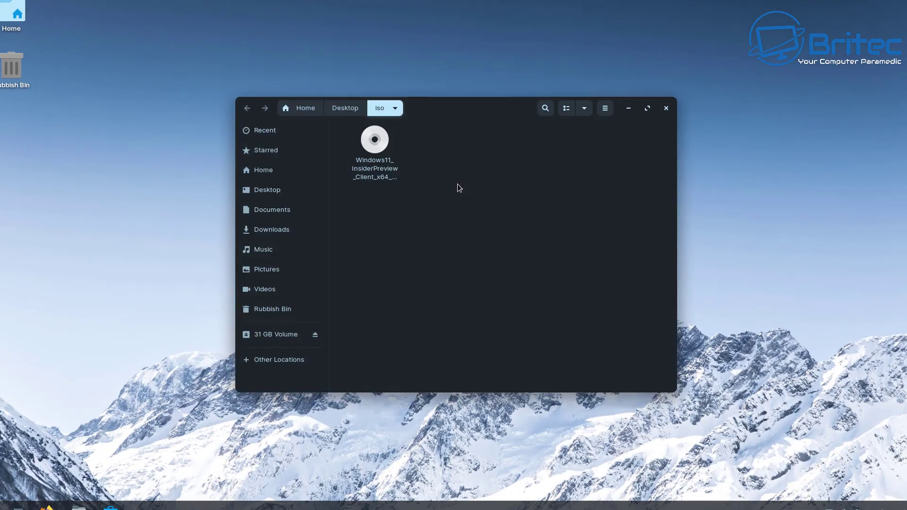
{"action": "left_click", "coordinate": [389, 198]}
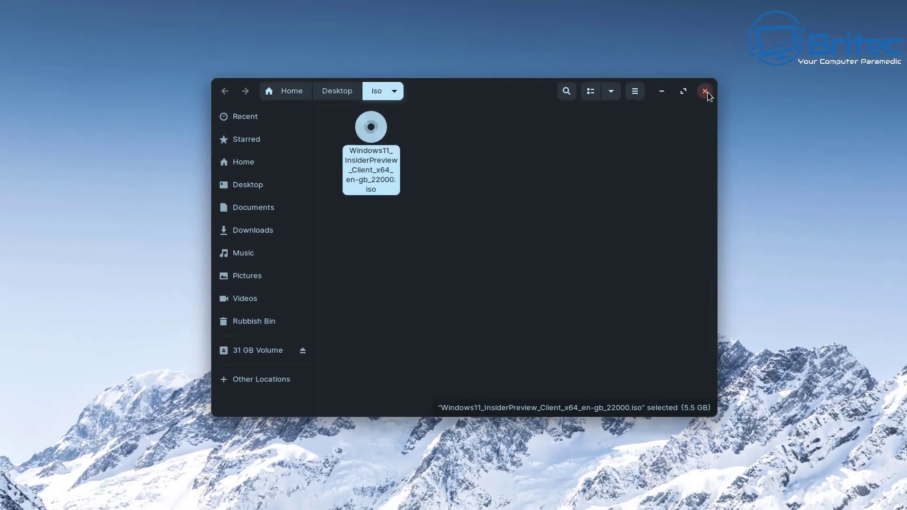
{"action": "left_click", "coordinate": [705, 92]}
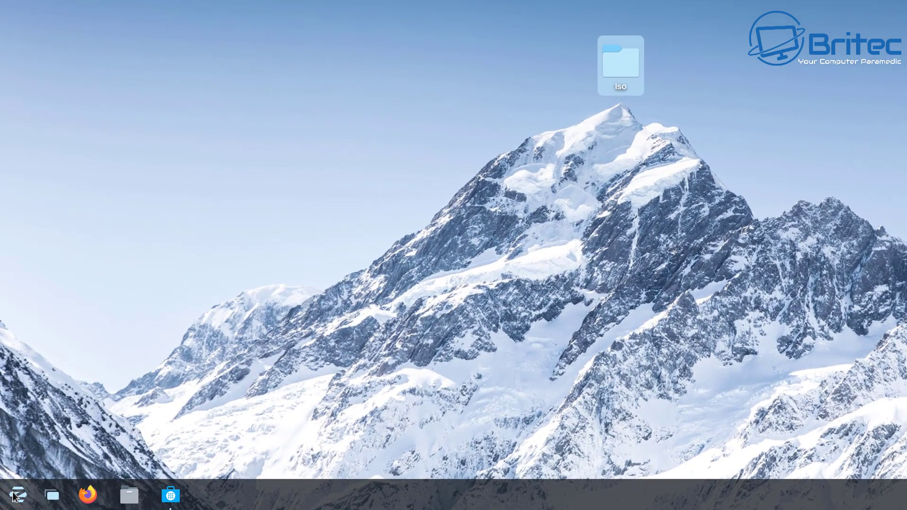
Step: Launch the Disks utility and delete the existing partition on the 31 GB SanDisk USB drive
{"action": "left_click", "coordinate": [17, 495]}
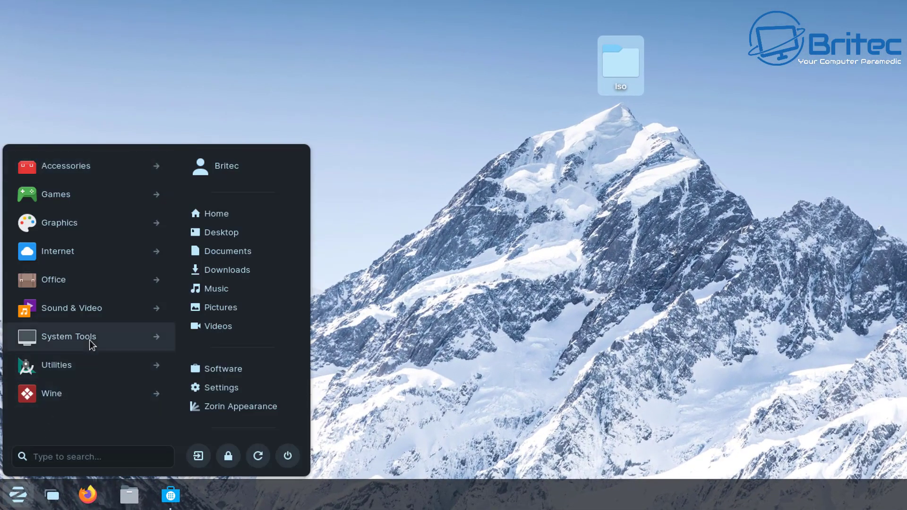
{"action": "left_click", "coordinate": [73, 363]}
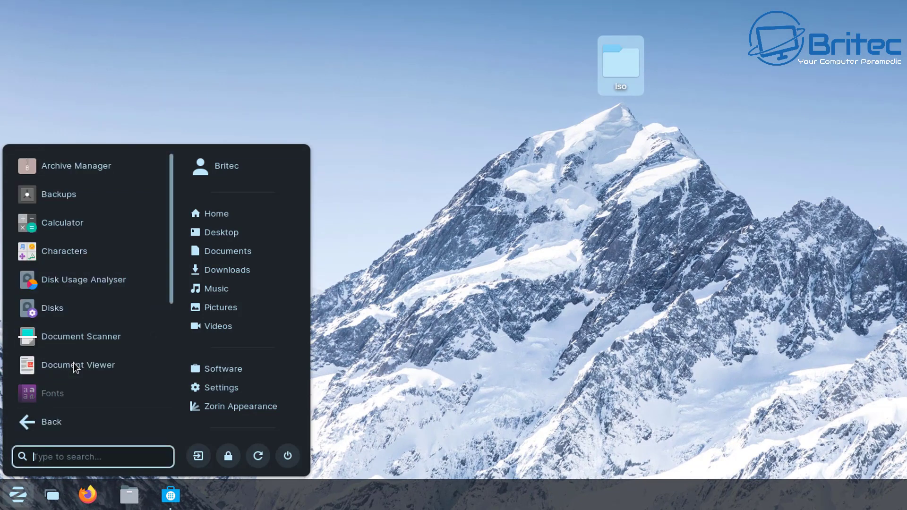
{"action": "left_click", "coordinate": [91, 314]}
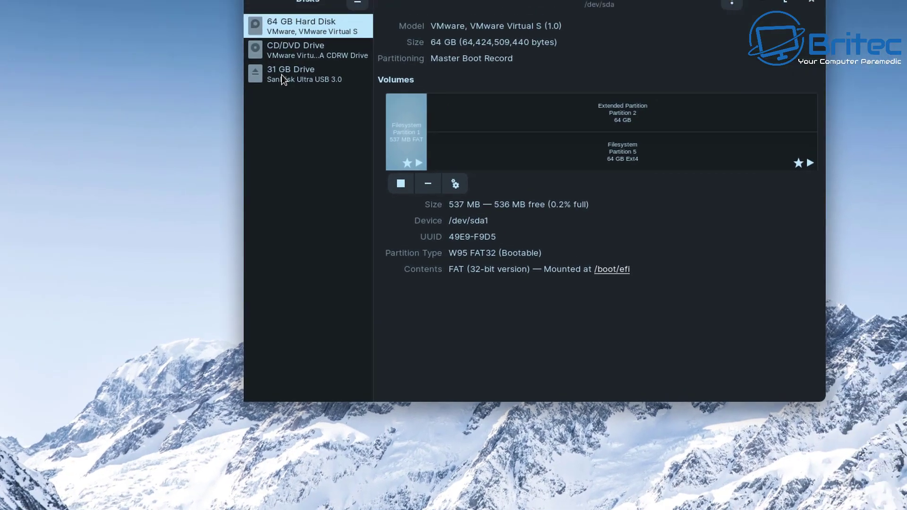
{"action": "left_click", "coordinate": [365, 25]}
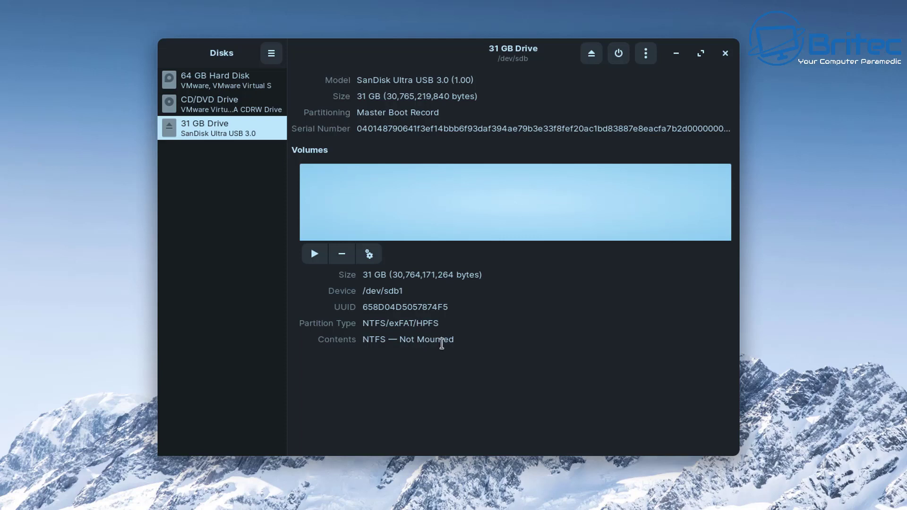
{"action": "left_click", "coordinate": [341, 257]}
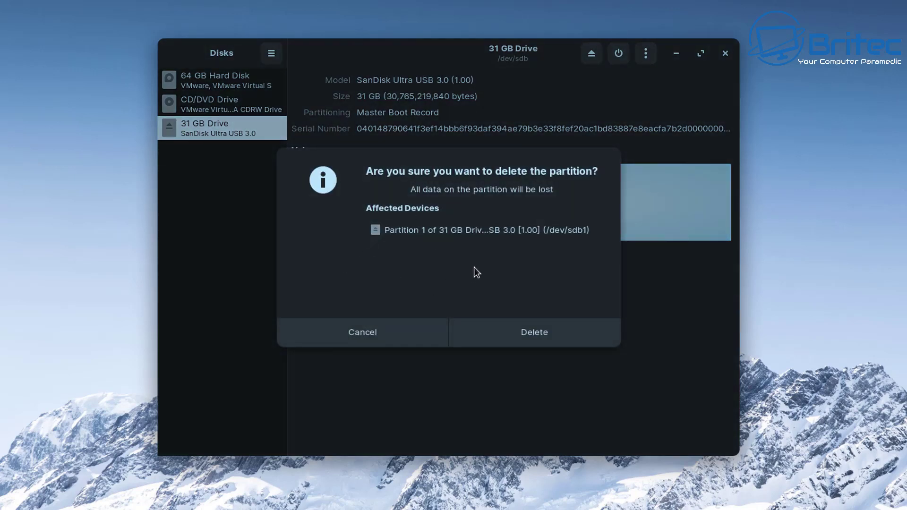
{"action": "left_click", "coordinate": [541, 336]}
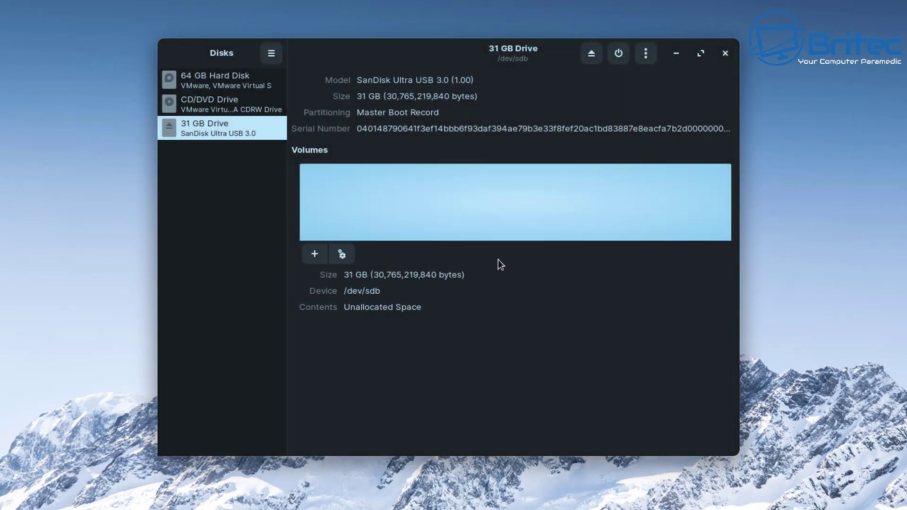
Step: Create a 30.8 GB partition in the USB drive's unallocated space, formatted as Ext4 for Linux systems only
{"action": "left_click", "coordinate": [315, 254]}
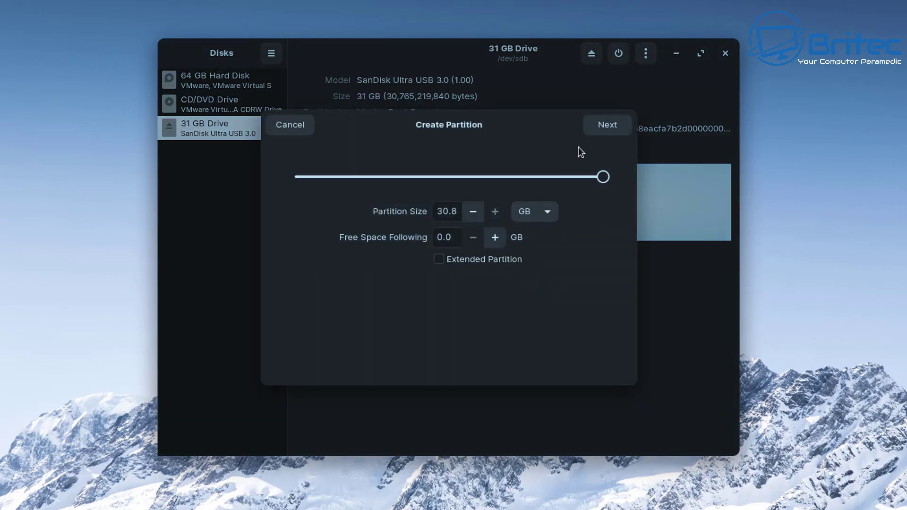
{"action": "left_click", "coordinate": [608, 129]}
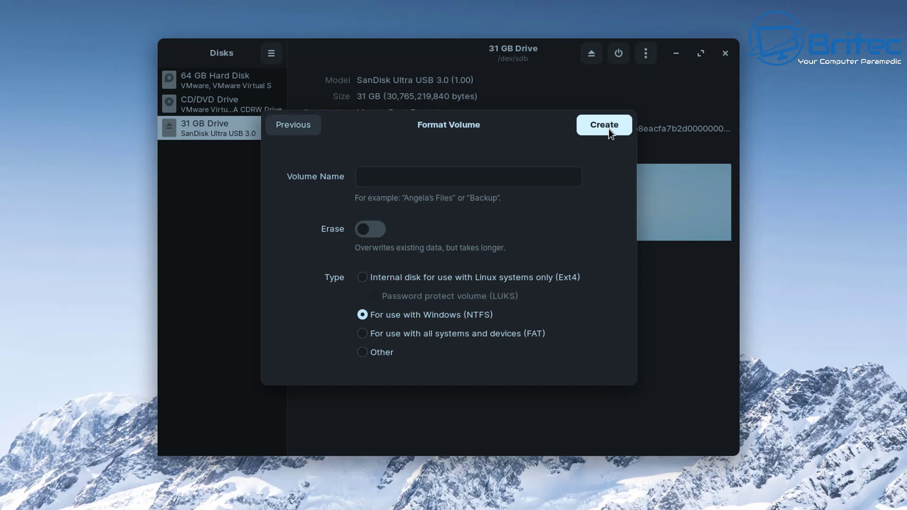
{"action": "left_click", "coordinate": [362, 277]}
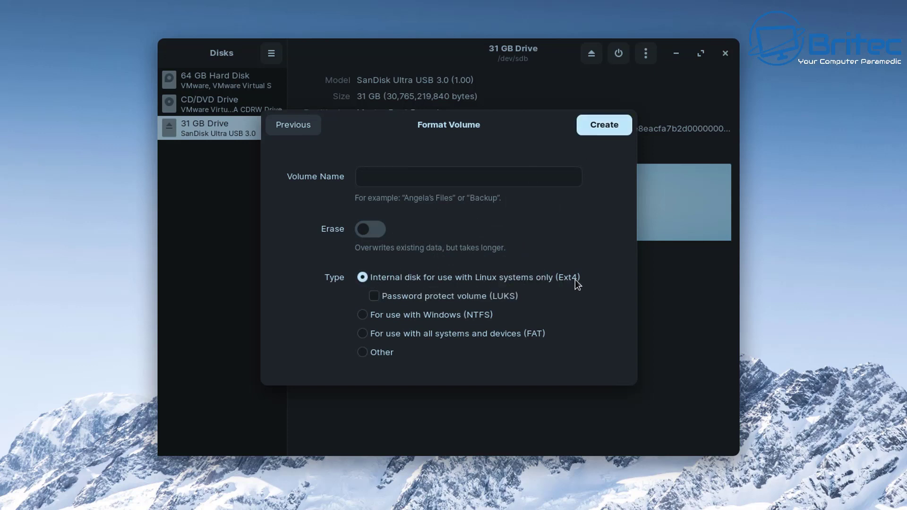
{"action": "left_click", "coordinate": [605, 130]}
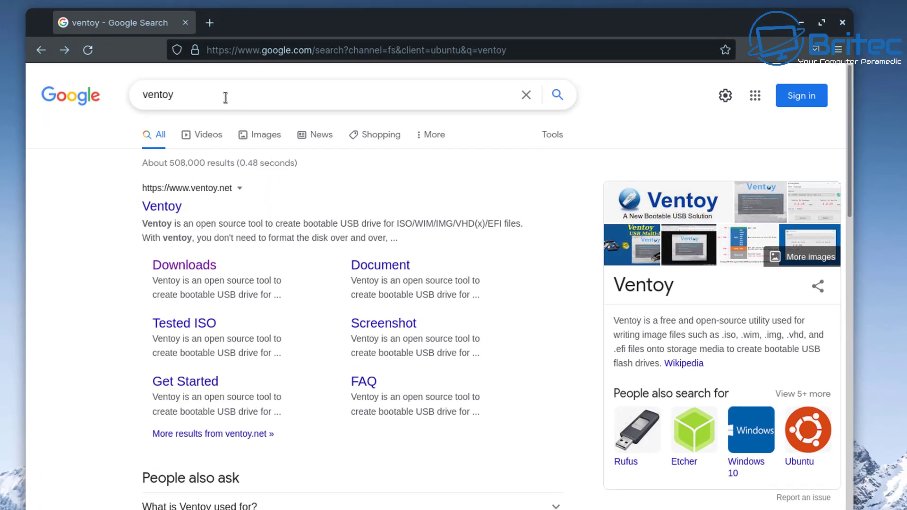
Step: Download ventoy-1.0.51-linux.tar.gz through Ventoy's download page and its GitHub releases, opening the file with Archive Manager
{"action": "left_click", "coordinate": [191, 269]}
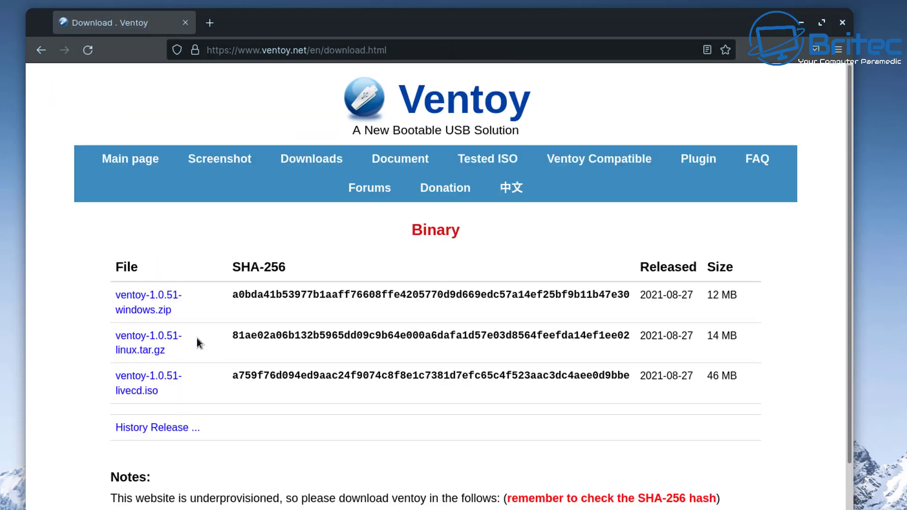
{"action": "left_click", "coordinate": [137, 344]}
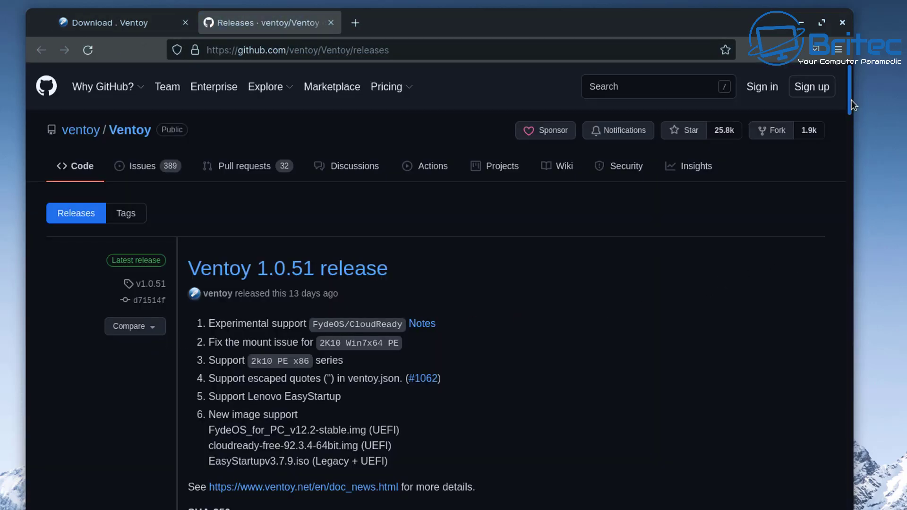
{"action": "left_click_drag", "start_coordinate": [850, 100], "coordinate": [849, 148]}
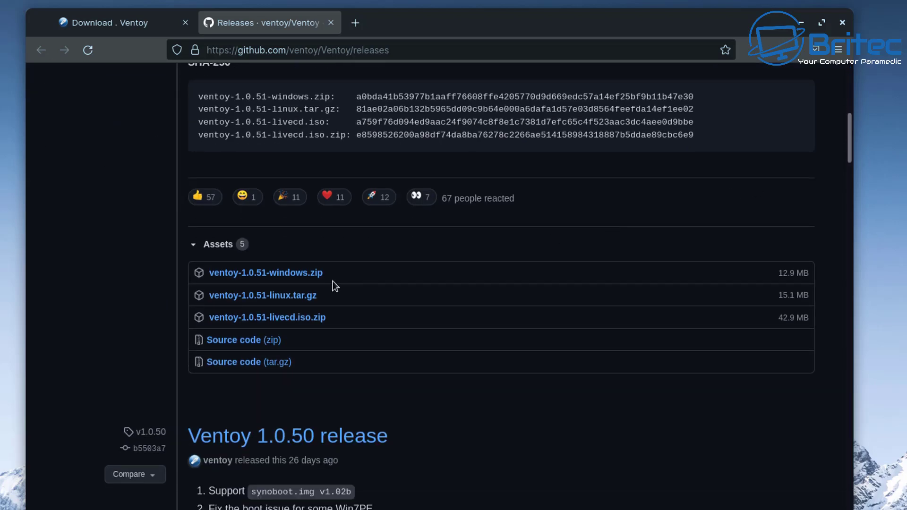
{"action": "left_click", "coordinate": [273, 298]}
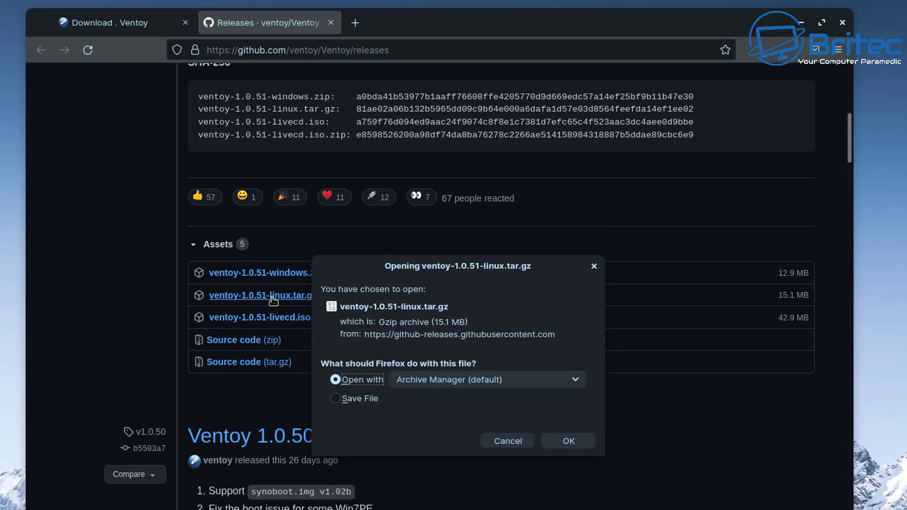
{"action": "left_click", "coordinate": [568, 441]}
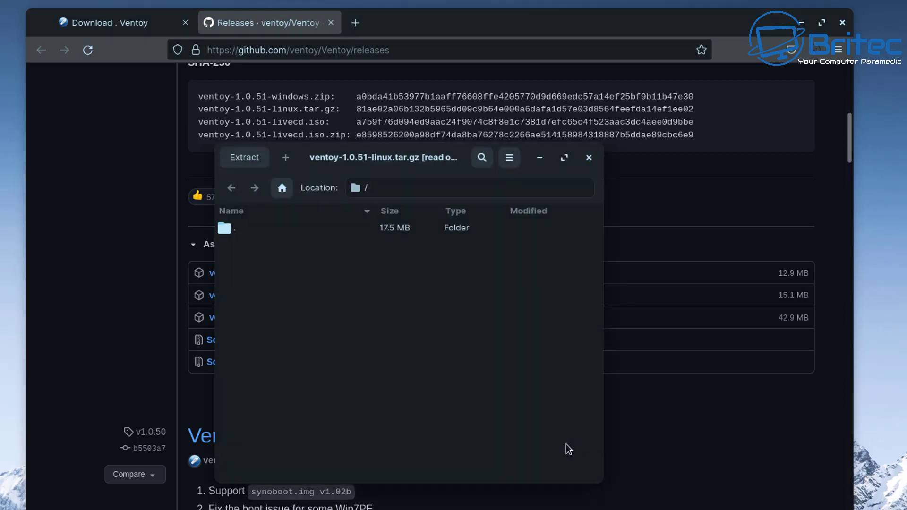
Step: Extract the Ventoy archive into the iso folder on the Desktop
{"action": "left_click", "coordinate": [240, 159]}
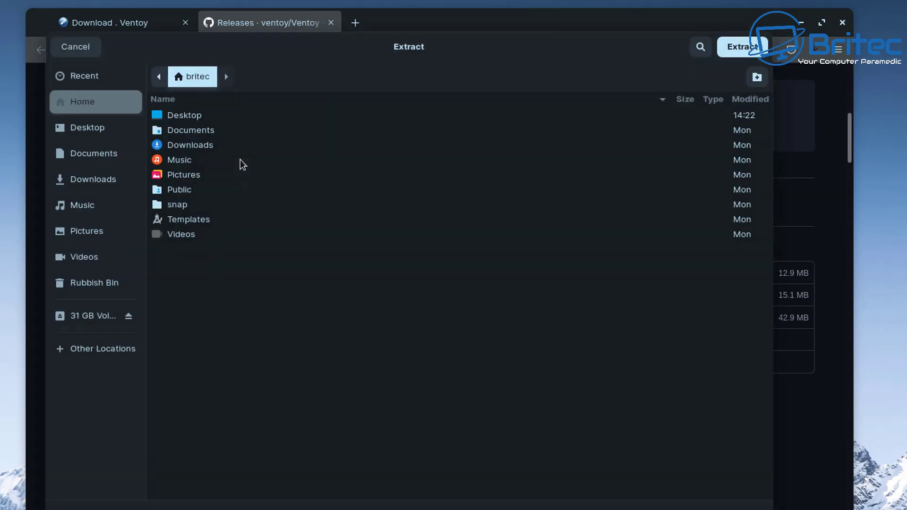
{"action": "double_click", "coordinate": [192, 117]}
{"action": "double_click", "coordinate": [175, 119]}
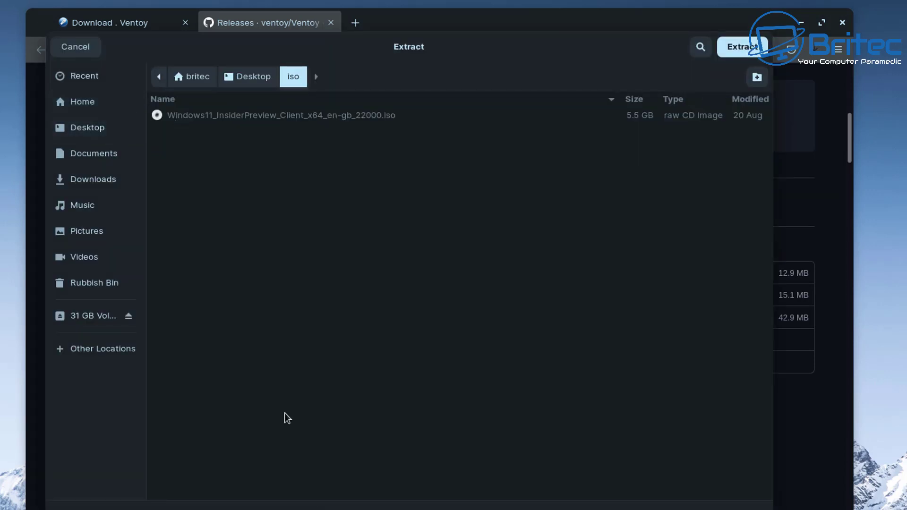
{"action": "left_click", "coordinate": [743, 45]}
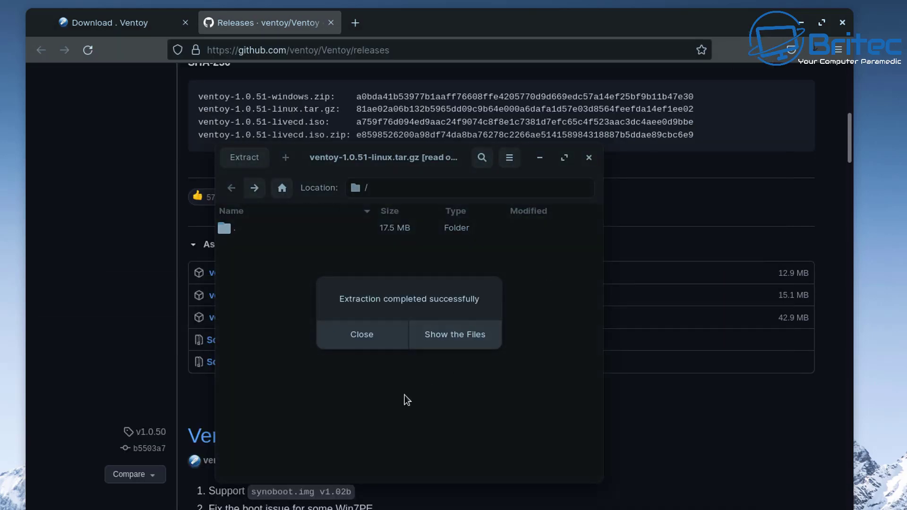
Step: Show the extracted files and open the ventoy-1.0.51 folder inside the iso folder
{"action": "left_click", "coordinate": [453, 344]}
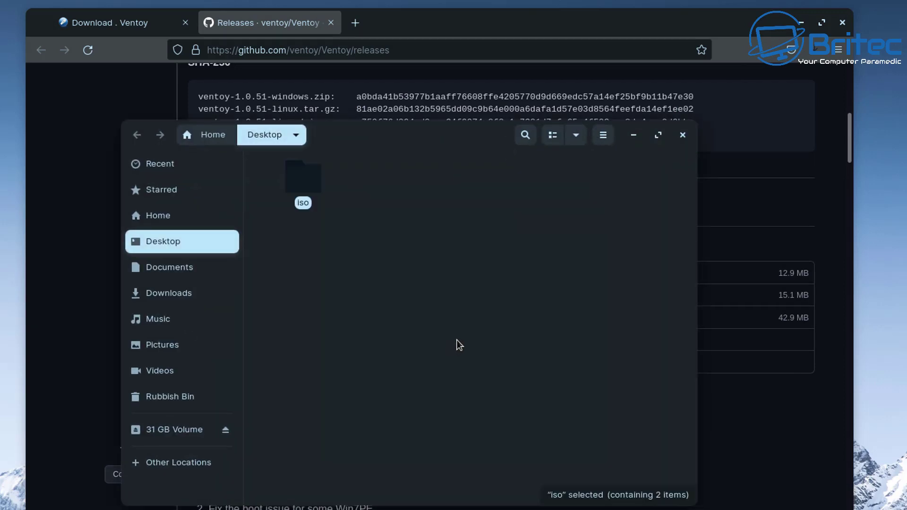
{"action": "left_click_drag", "start_coordinate": [354, 132], "coordinate": [395, 181]}
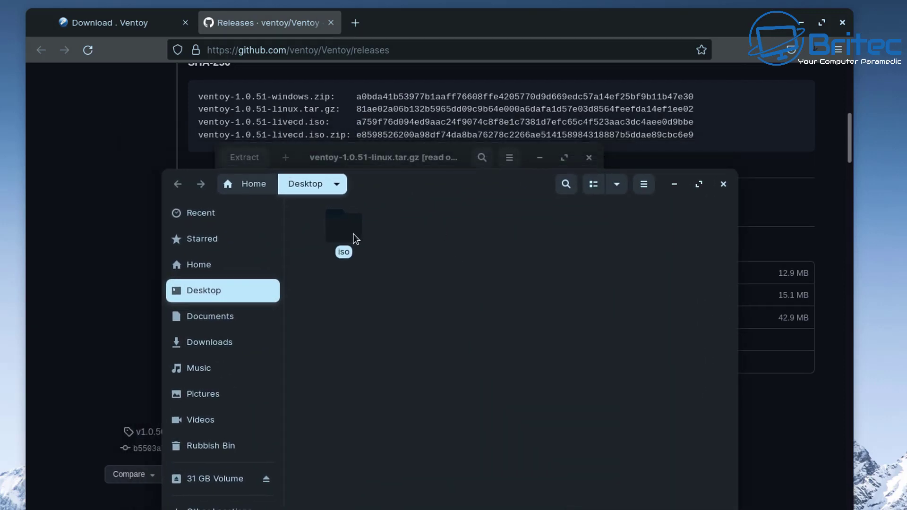
{"action": "double_click", "coordinate": [354, 234]}
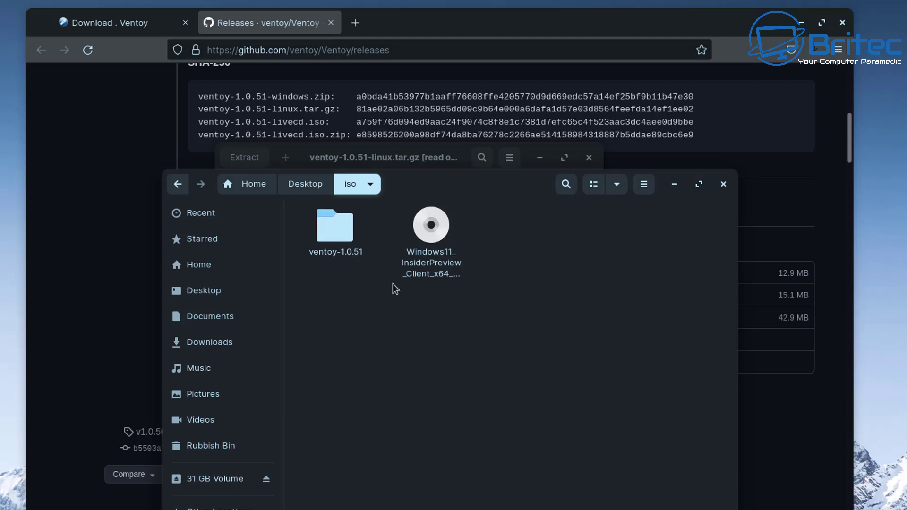
{"action": "double_click", "coordinate": [334, 226]}
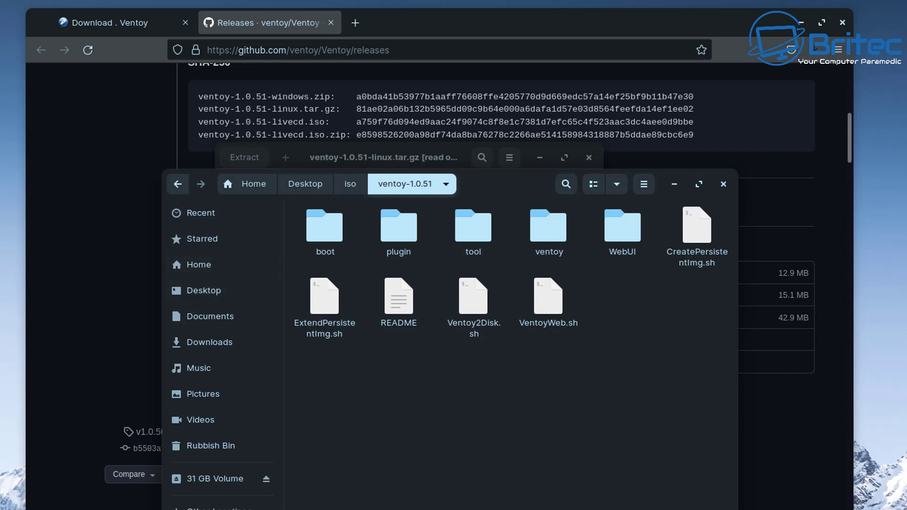
Step: Close the browser with both of its tabs and reposition the ventoy-1.0.51 folder window over the Disks window
{"action": "left_click", "coordinate": [842, 22]}
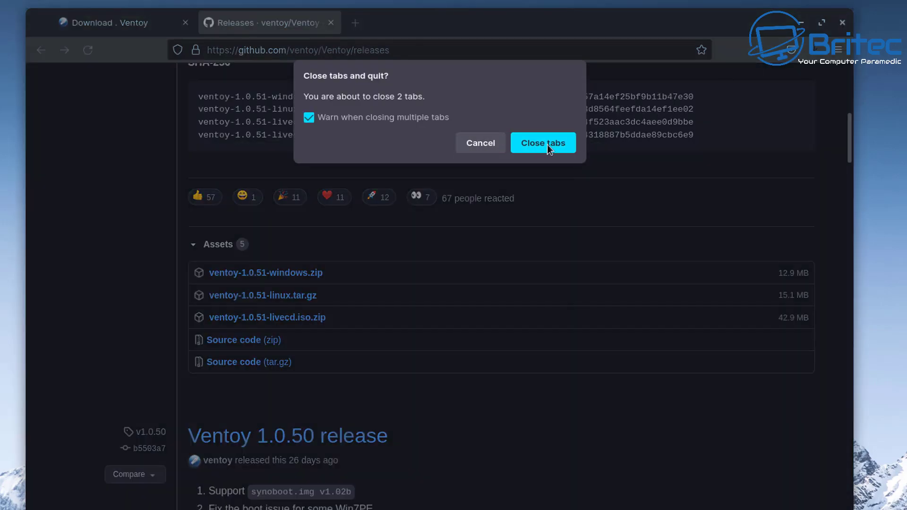
{"action": "left_click", "coordinate": [548, 144]}
{"action": "left_click_drag", "start_coordinate": [492, 175], "coordinate": [449, 122]}
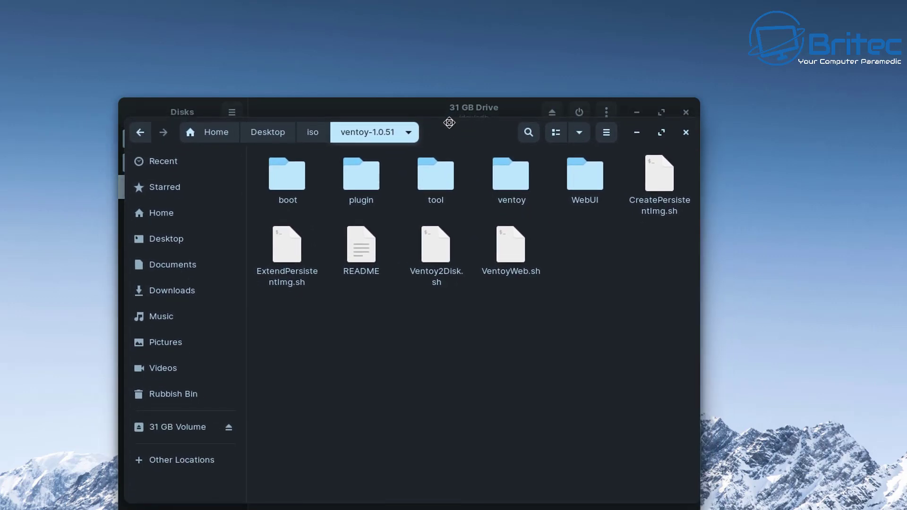
Step: Open a terminal in the ventoy-1.0.51 folder and run "sudo sh Ventoy2Disk.sh -I /dev/sdb", authenticating with the sudo password
{"action": "right_click", "coordinate": [318, 316]}
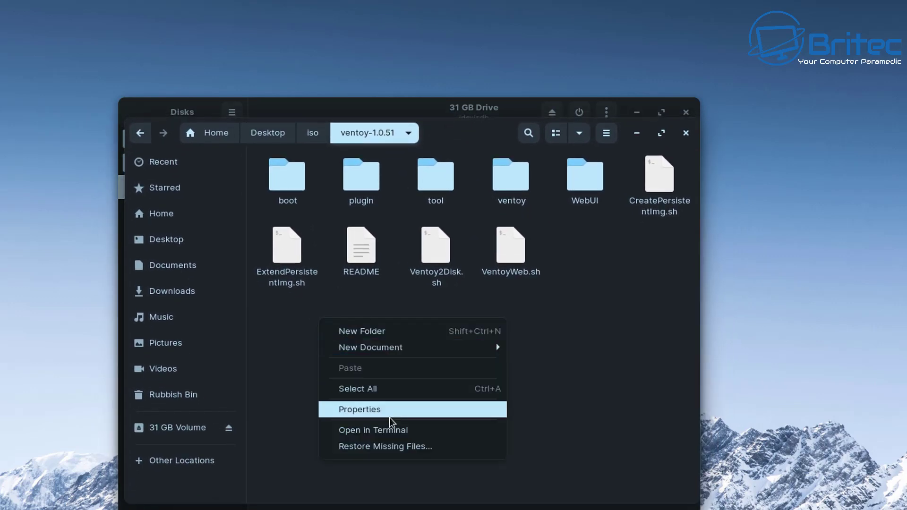
{"action": "left_click", "coordinate": [390, 429]}
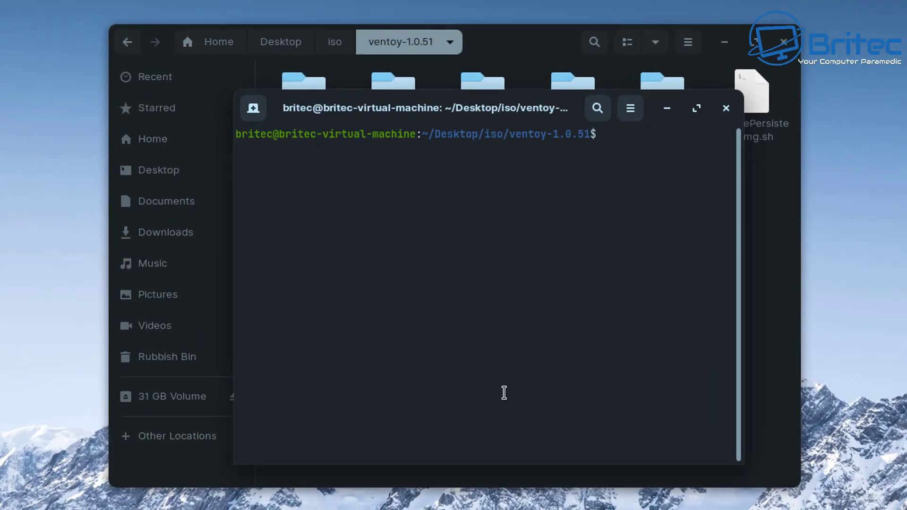
{"action": "type", "text": "sudo sh Ventoy"}
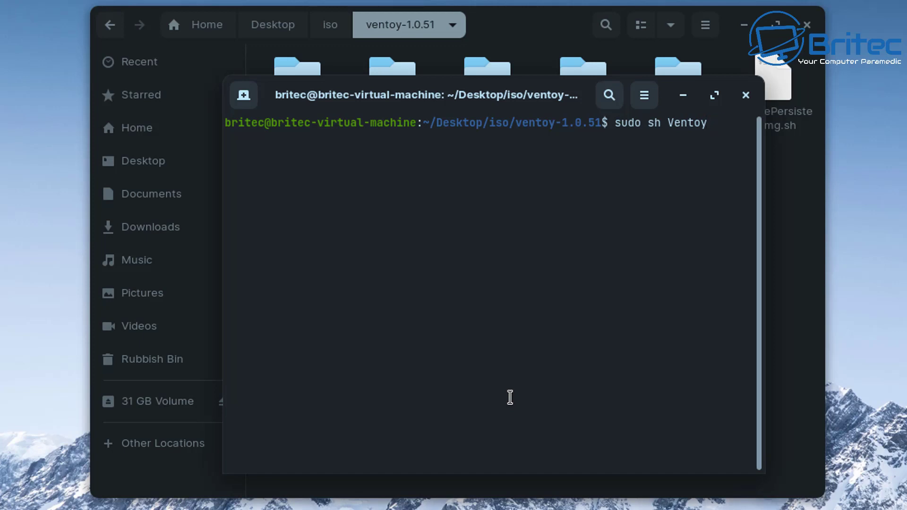
{"action": "type", "text": "2Disk.sh -I /dev"}
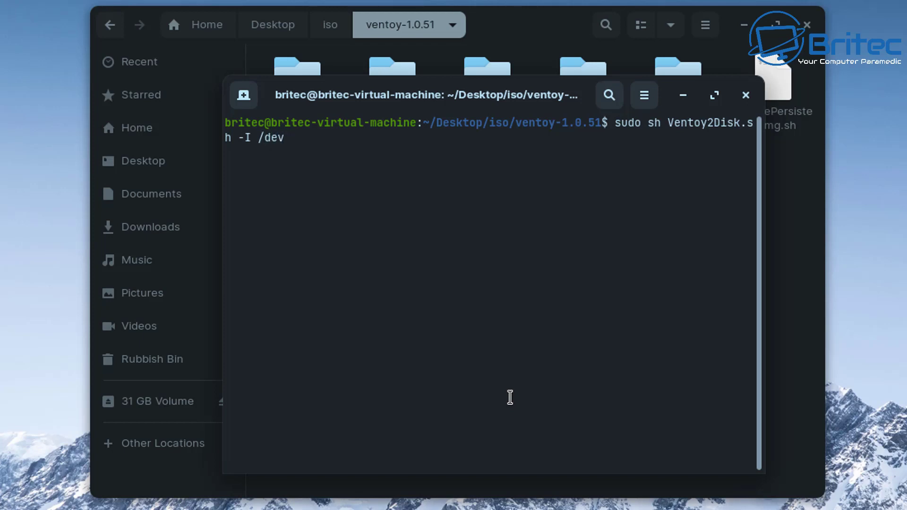
{"action": "type", "text": "/sdb"}
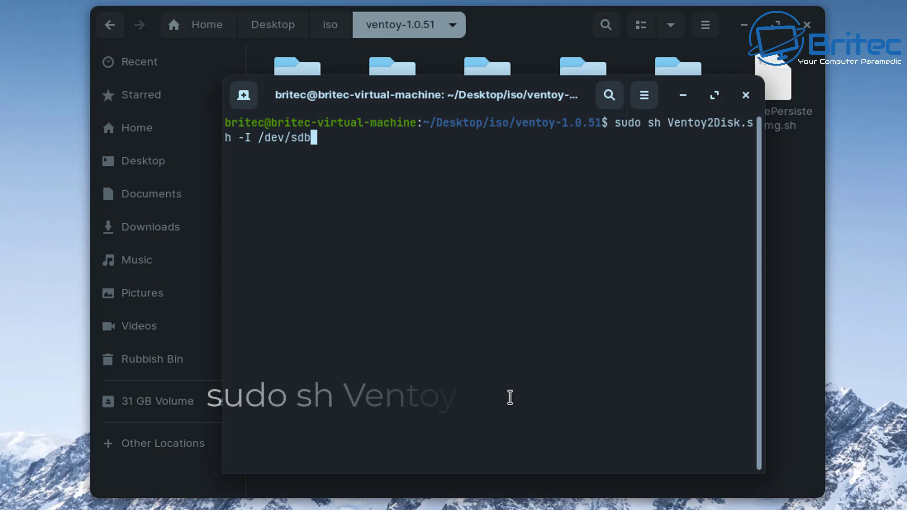
{"action": "left_click_drag", "start_coordinate": [761, 273], "coordinate": [874, 263]}
{"action": "left_click_drag", "start_coordinate": [561, 84], "coordinate": [509, 84]}
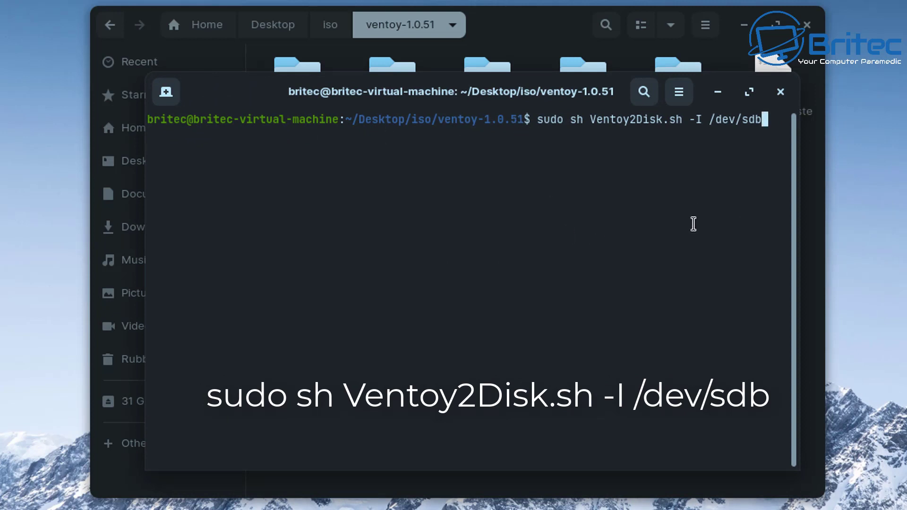
{"action": "key", "text": "Return"}
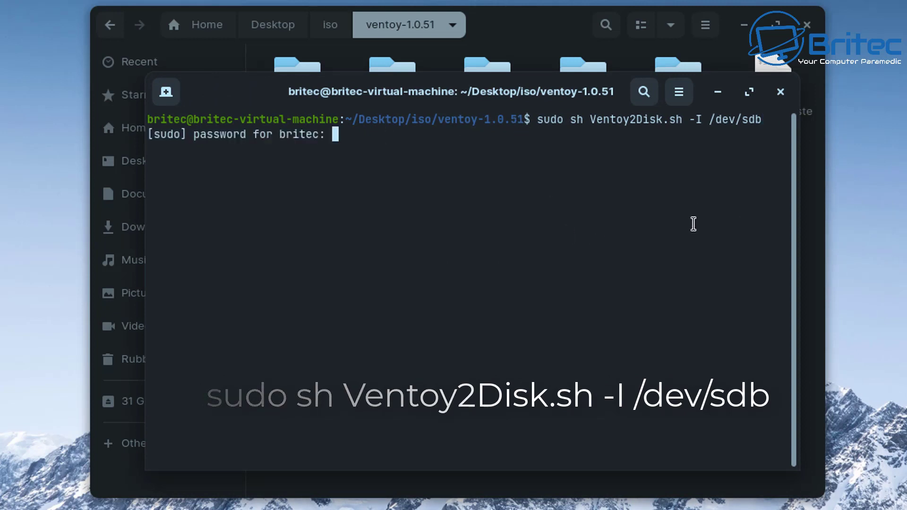
{"action": "type", "text": "******"}
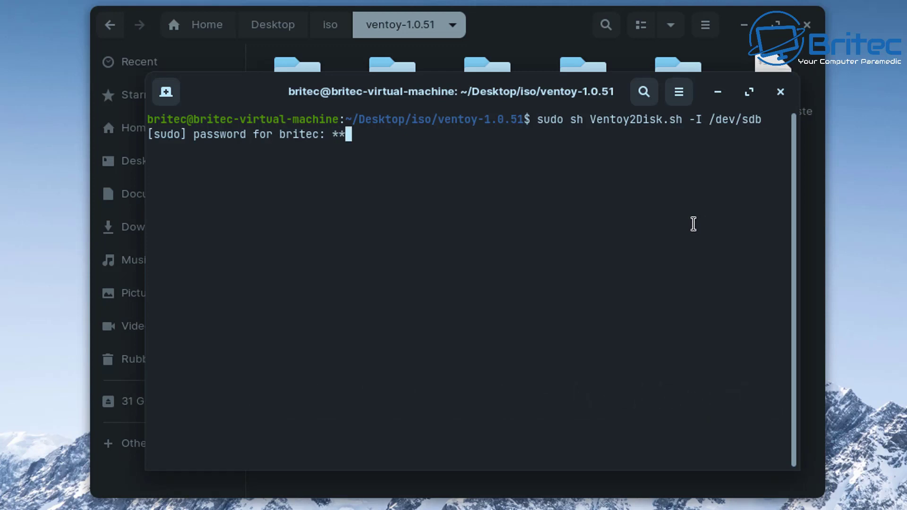
{"action": "key", "text": "Return"}
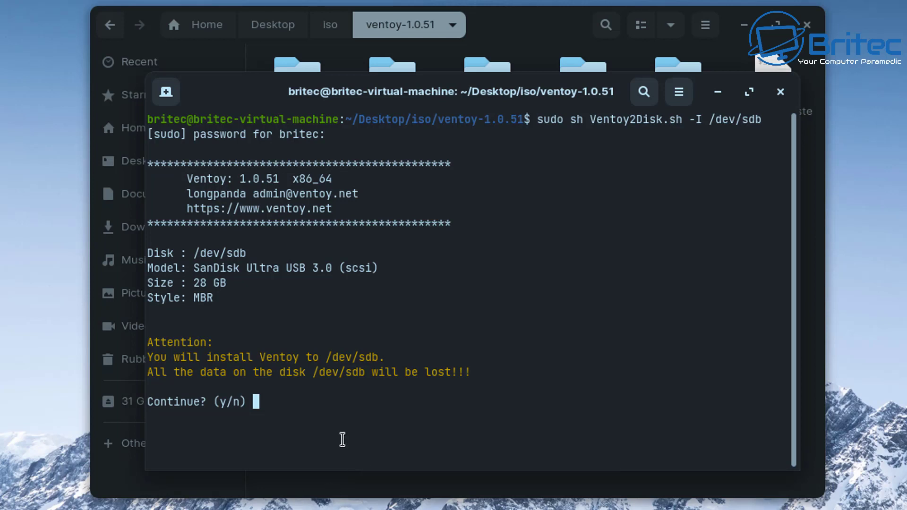
Step: Answer y to both Ventoy installation confirmations for /dev/sdb and close the terminal once the installation finishes
{"action": "type", "text": "y"}
{"action": "key", "text": "Return"}
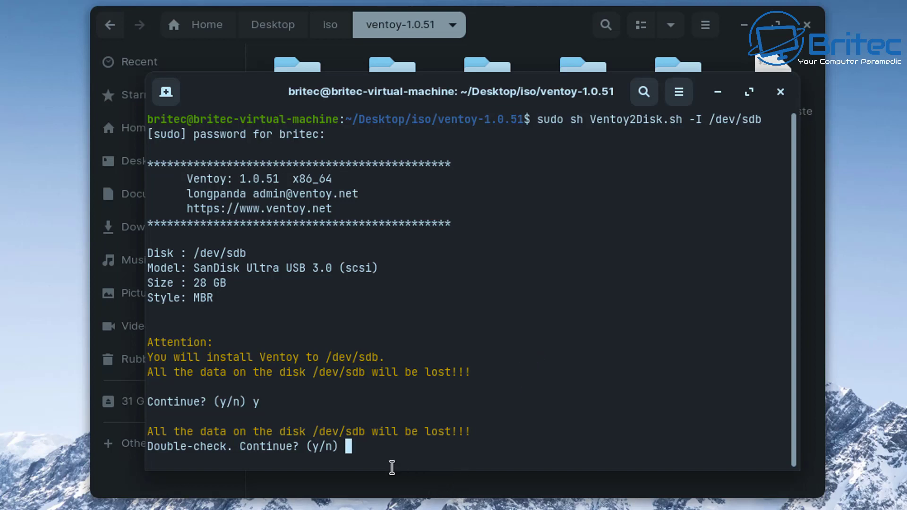
{"action": "type", "text": "y"}
{"action": "key", "text": "Return"}
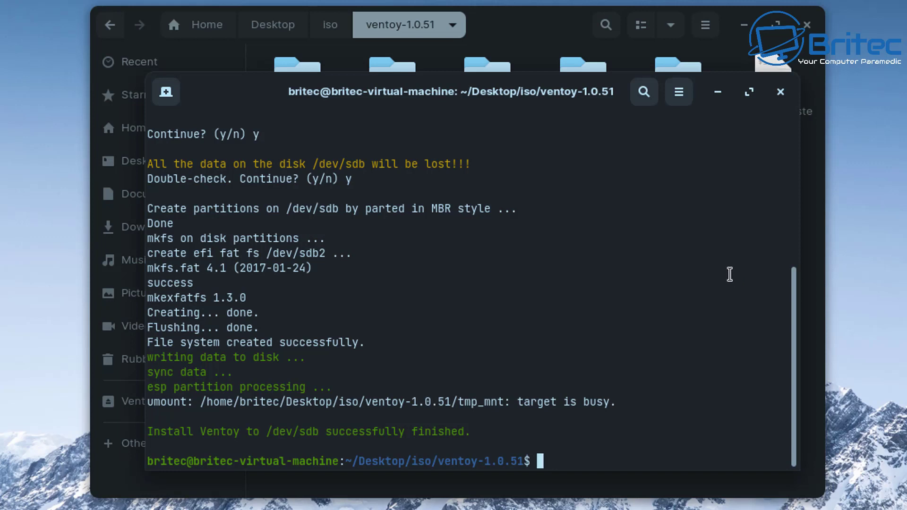
{"action": "left_click", "coordinate": [780, 92]}
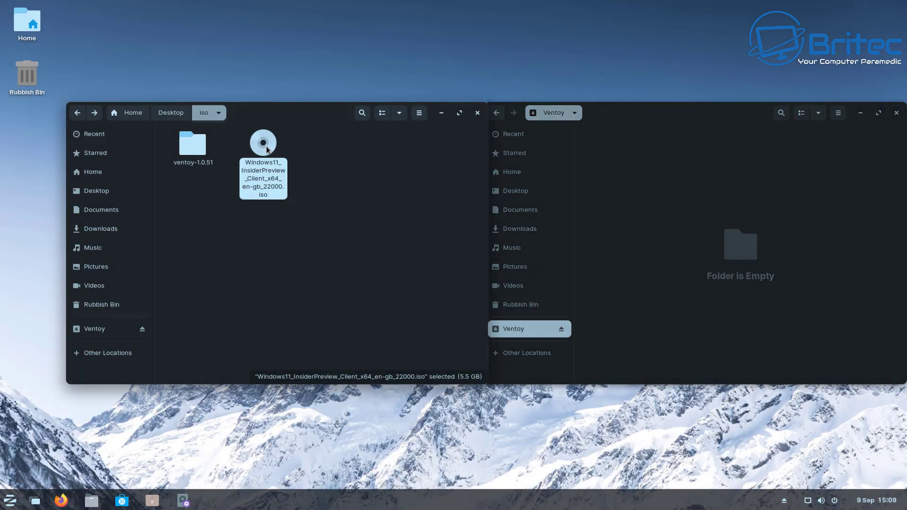
Step: Copy Windows11_InsiderPreview_Client_x64_en-gb_22000.iso from the iso folder to the Ventoy drive and show the copy progress
{"action": "left_click_drag", "start_coordinate": [265, 146], "coordinate": [734, 211]}
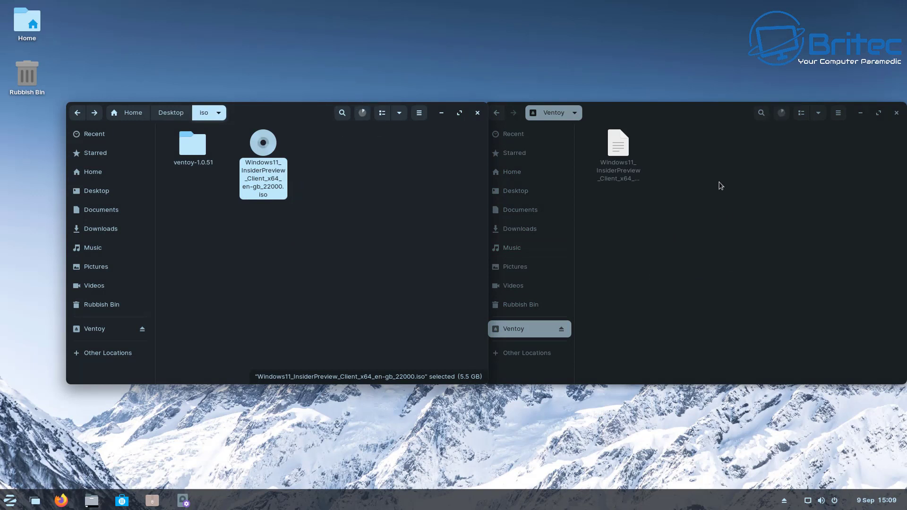
{"action": "left_click", "coordinate": [781, 115]}
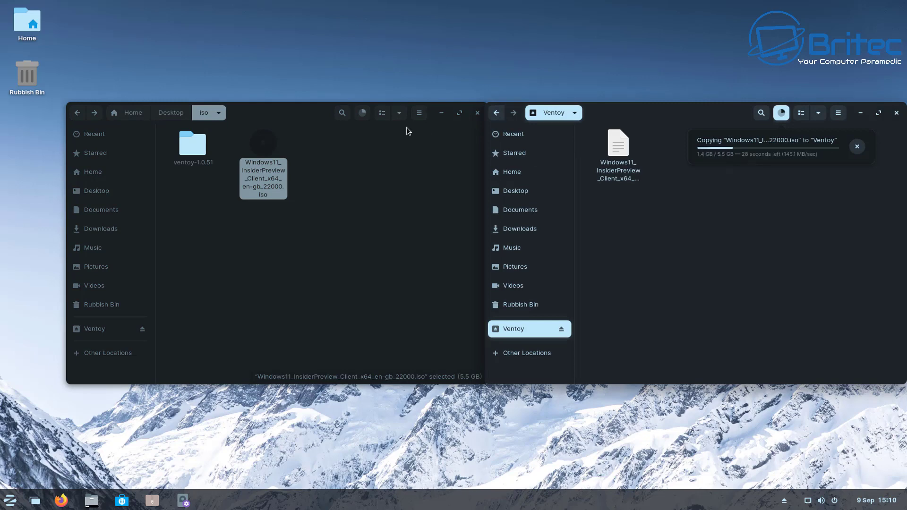
{"action": "left_click_drag", "start_coordinate": [319, 112], "coordinate": [288, 112]}
{"action": "left_click_drag", "start_coordinate": [680, 109], "coordinate": [660, 110]}
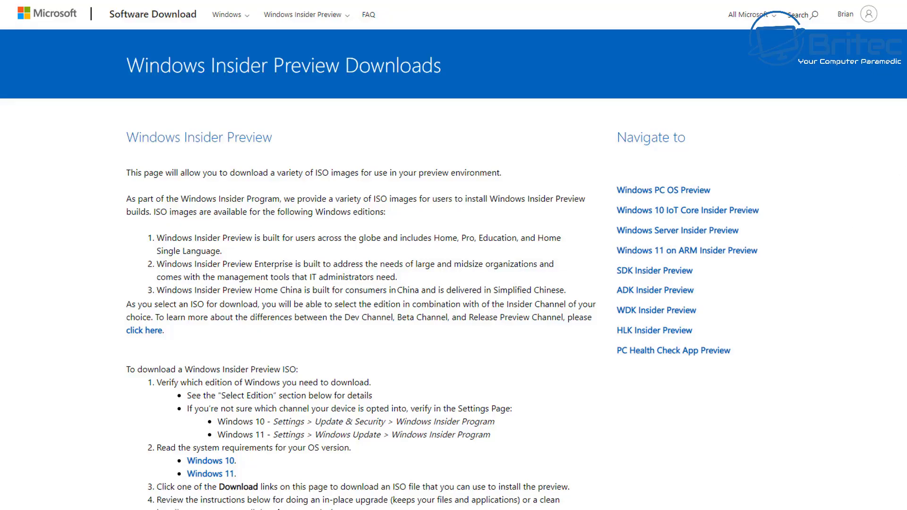
Step: On Microsoft's Windows Insider Preview Downloads page, select and confirm the edition Windows 11 Insider Preview (Beta Channel) - Build 22000.132
{"action": "scroll", "coordinate": [453, 255], "scroll_direction": "down", "scroll_amount": 10}
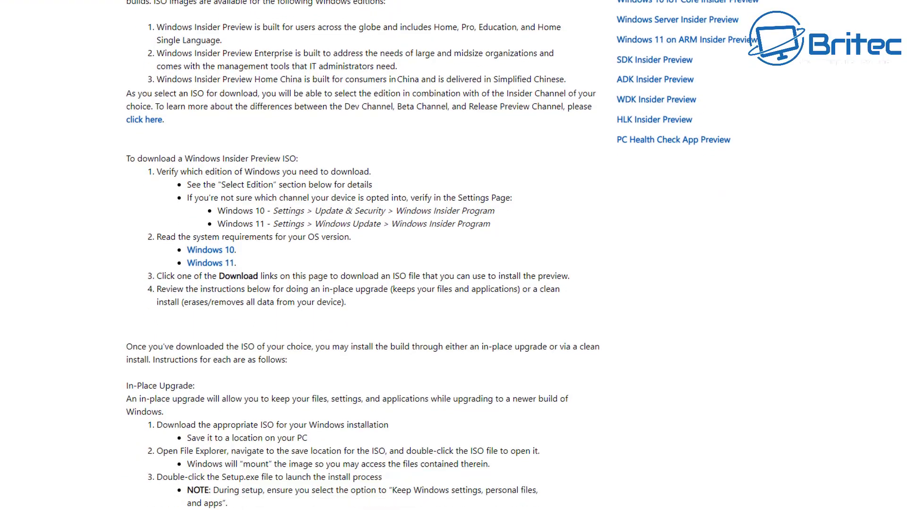
{"action": "scroll", "coordinate": [453, 255], "scroll_direction": "down", "scroll_amount": 15}
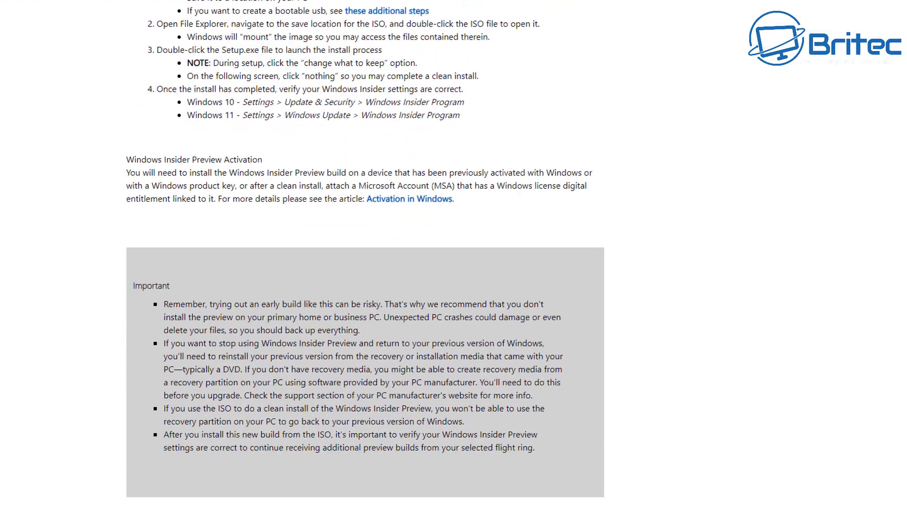
{"action": "scroll", "coordinate": [609, 264], "scroll_direction": "down", "scroll_amount": 4}
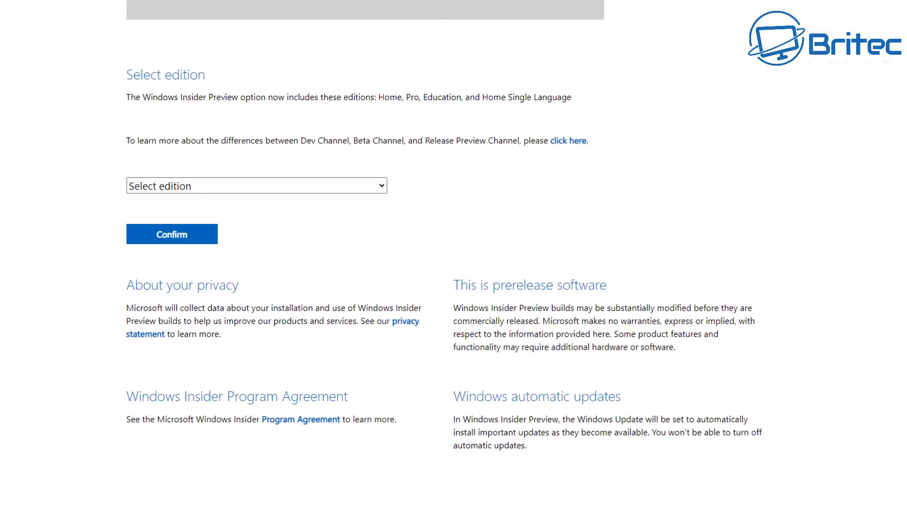
{"action": "left_click", "coordinate": [370, 150]}
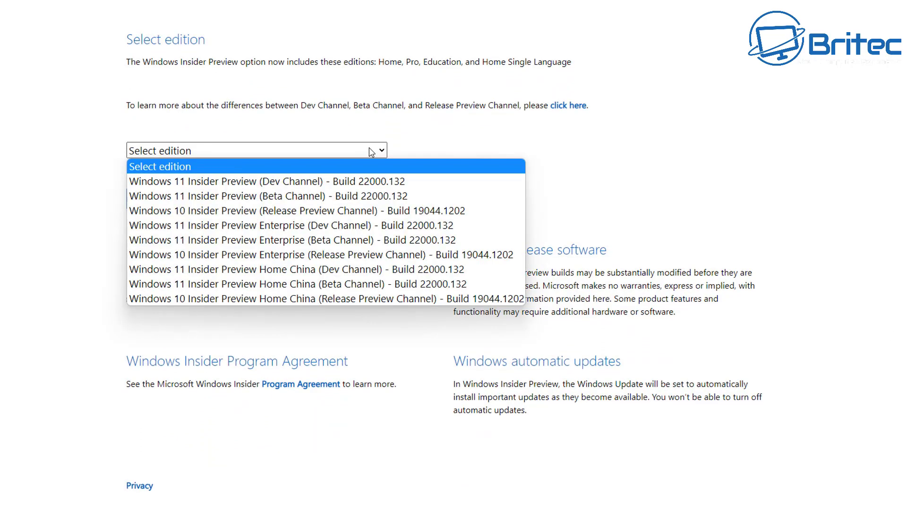
{"action": "left_click", "coordinate": [334, 196]}
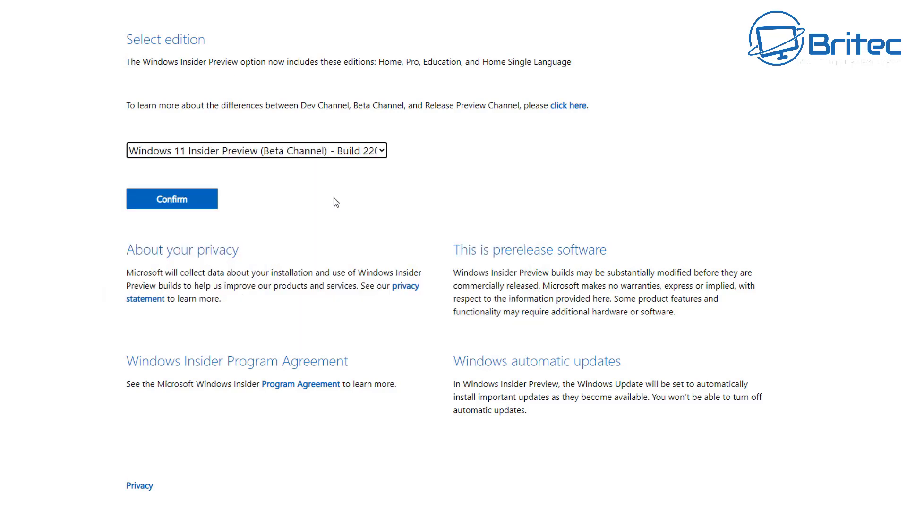
{"action": "left_click", "coordinate": [191, 204]}
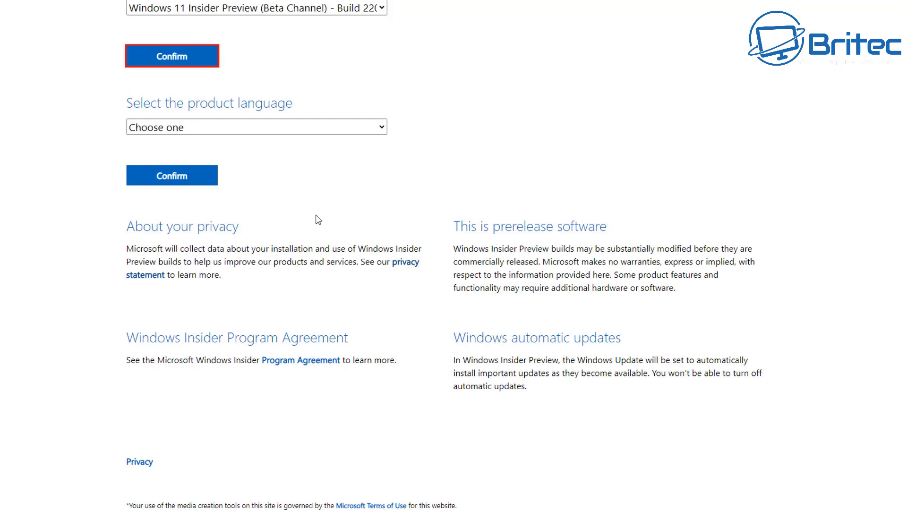
Step: Choose and confirm English as the product language, and start the 64-bit download of Windows 11 Client Insider Preview
{"action": "left_click", "coordinate": [258, 127]}
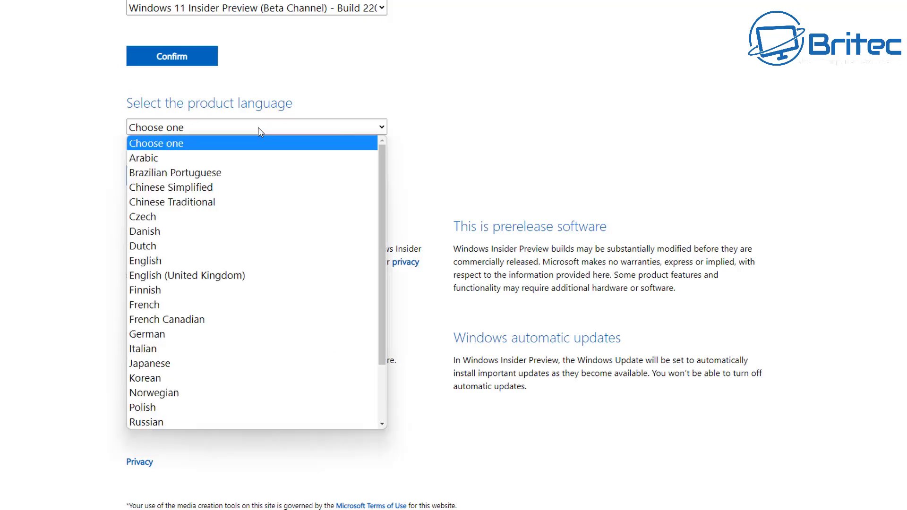
{"action": "left_click", "coordinate": [242, 262]}
{"action": "left_click", "coordinate": [188, 179]}
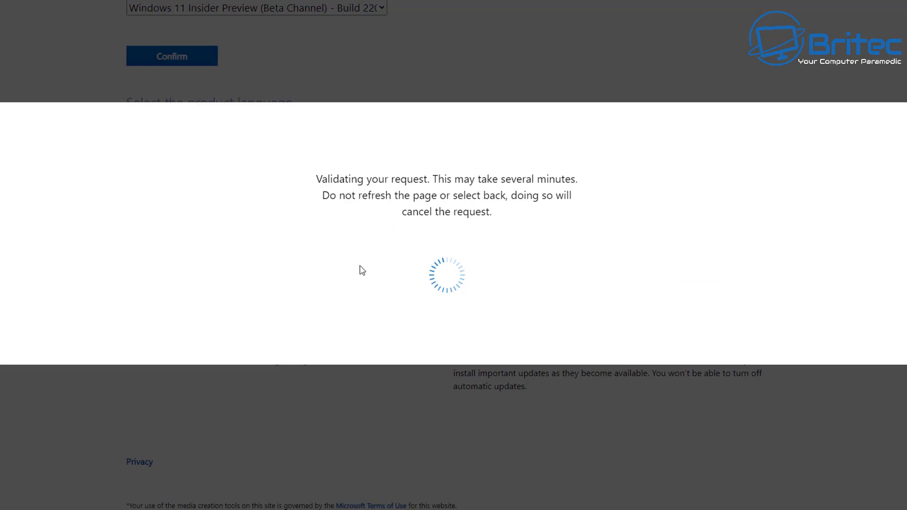
{"action": "scroll", "coordinate": [361, 271], "scroll_direction": "up", "scroll_amount": 1}
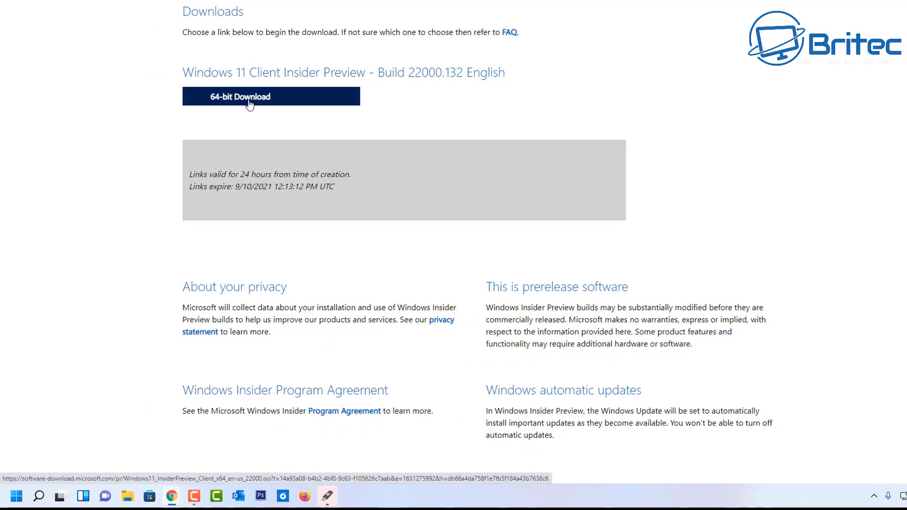
{"action": "left_click", "coordinate": [249, 100]}
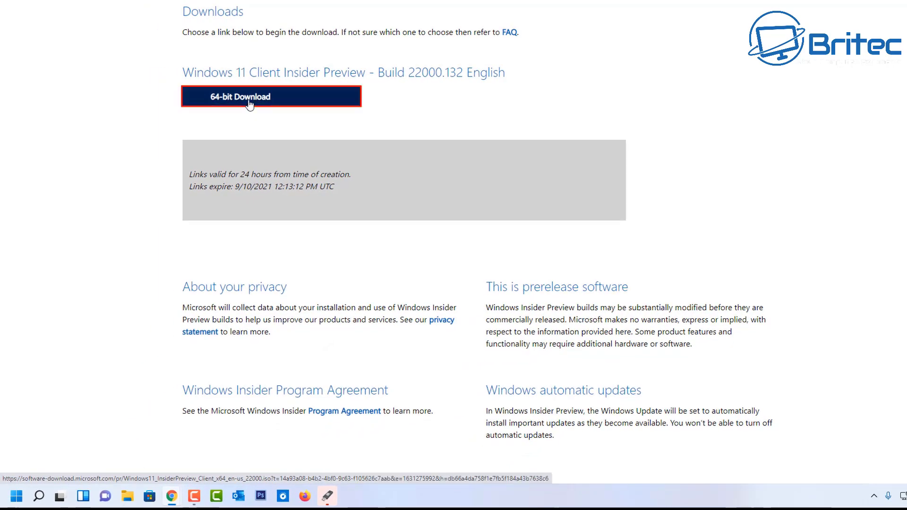
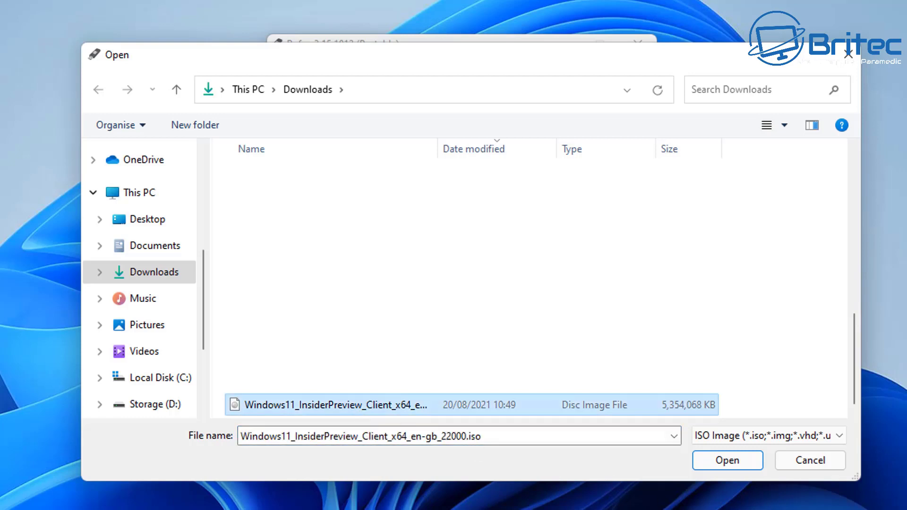
Step: Load Windows11_InsiderPreview_Client_x64_en-gb_22000.iso into Rufus and review the image options, keeping Standard Windows installation
{"action": "left_click", "coordinate": [736, 462]}
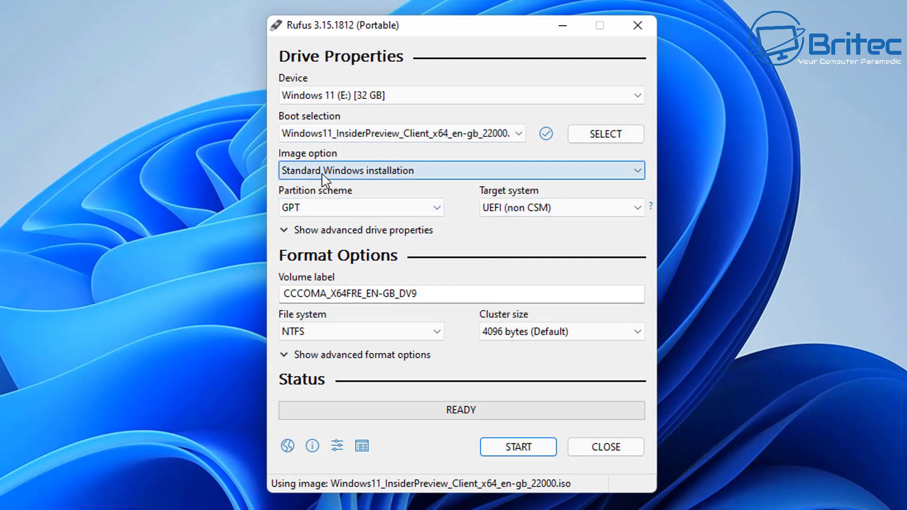
{"action": "left_click", "coordinate": [636, 173]}
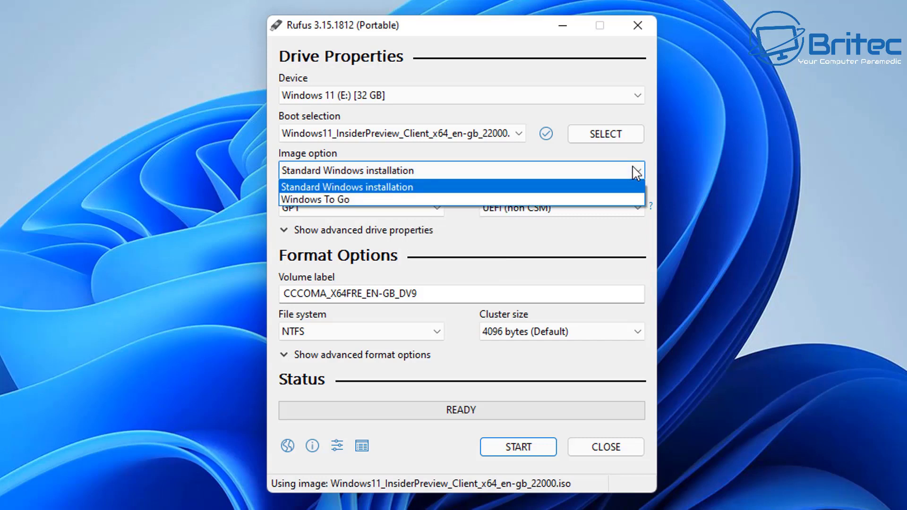
{"action": "left_click", "coordinate": [636, 173]}
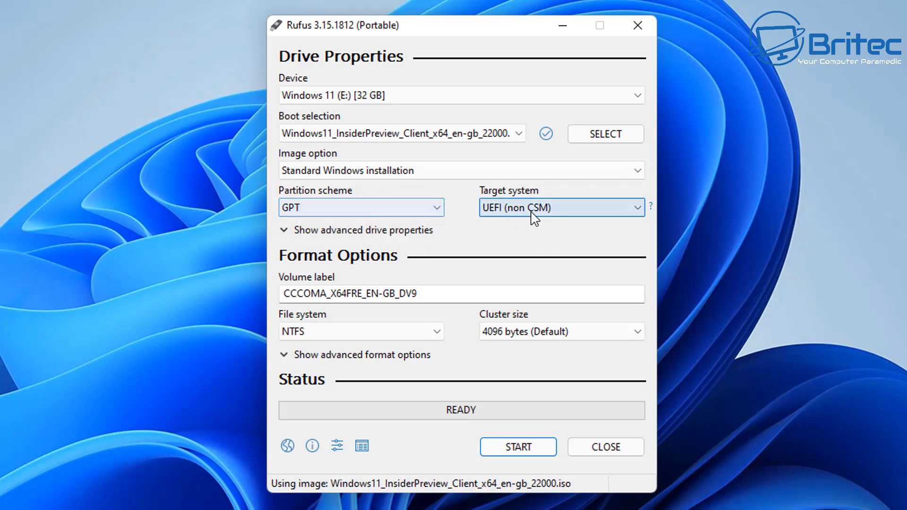
Step: Set the USB drive's partition scheme to MBR and check the target system setting
{"action": "mouse_move", "coordinate": [494, 218]}
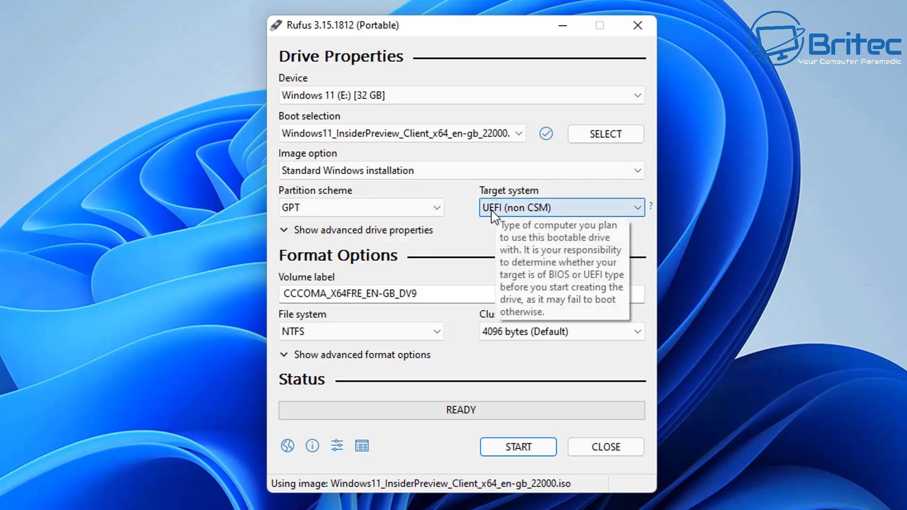
{"action": "left_click", "coordinate": [440, 212]}
{"action": "left_click", "coordinate": [369, 223]}
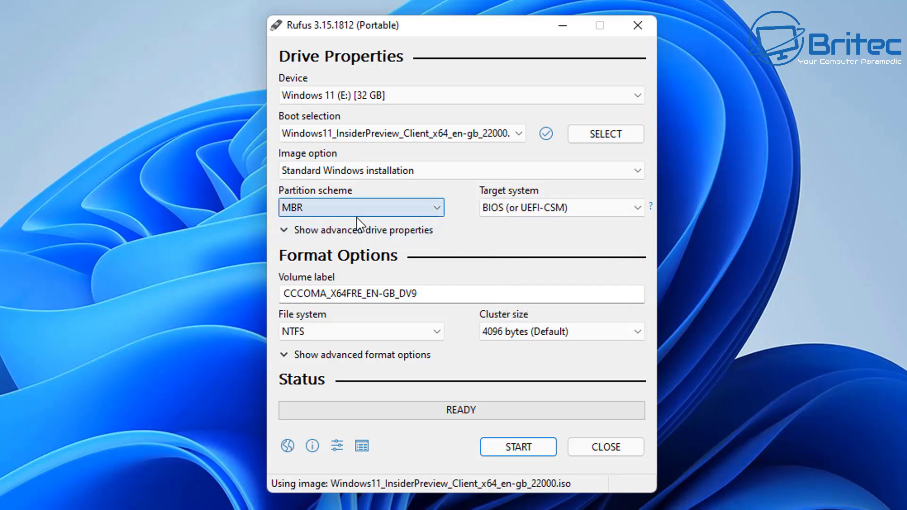
{"action": "mouse_move", "coordinate": [493, 216]}
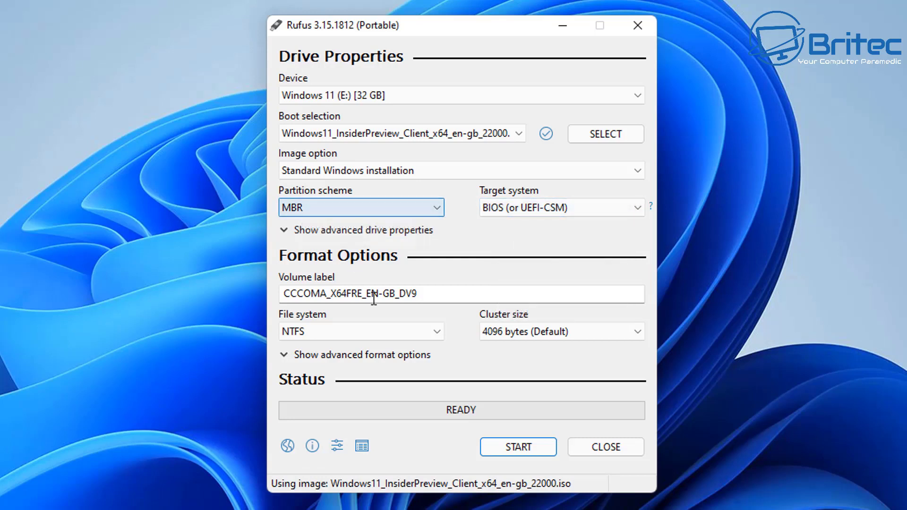
Step: Set the volume label to Win11 and expand the advanced drive properties
{"action": "left_click_drag", "start_coordinate": [436, 293], "coordinate": [251, 294]}
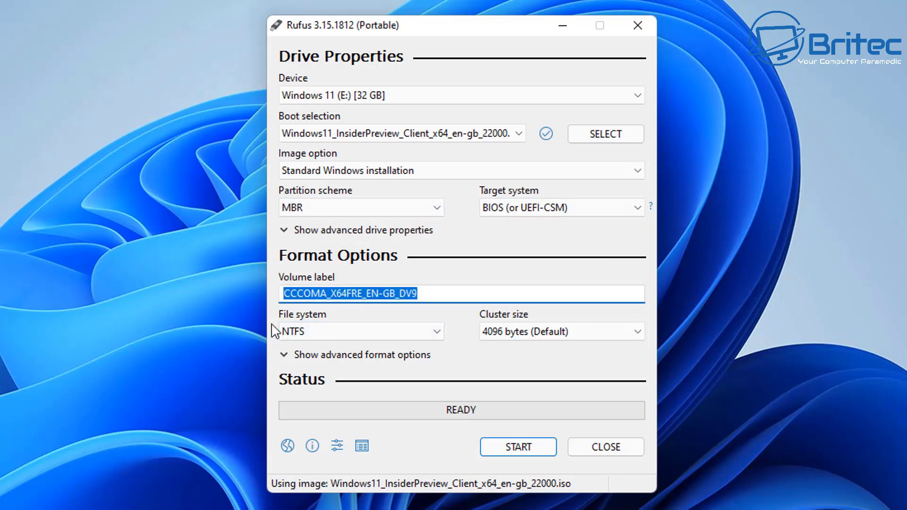
{"action": "type", "text": "Win11"}
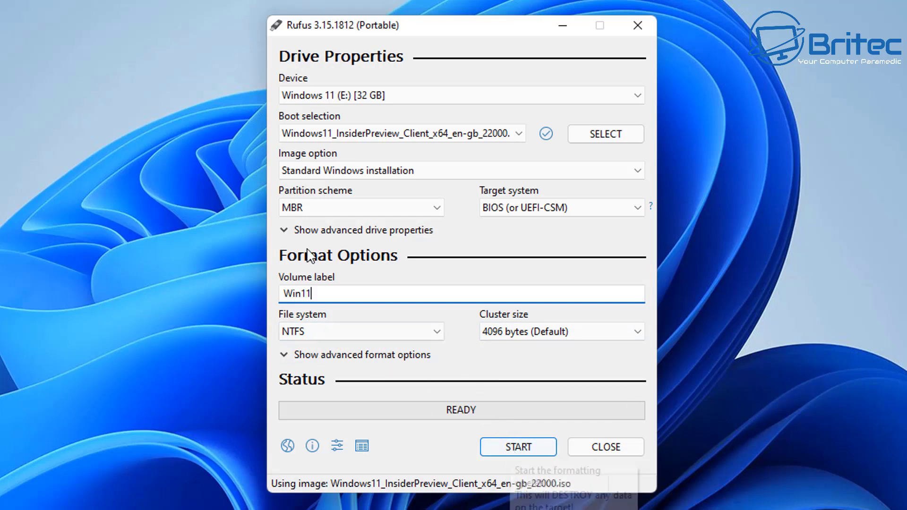
{"action": "left_click", "coordinate": [283, 231]}
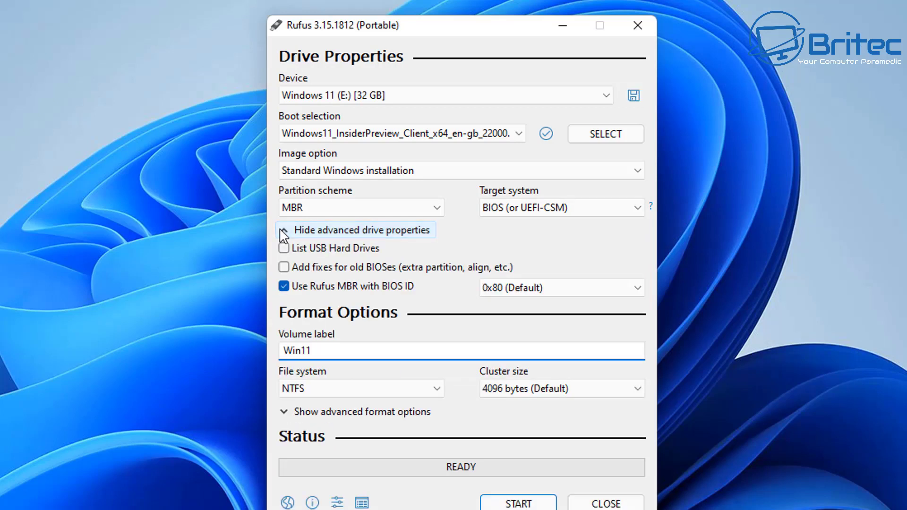
Step: Hide the advanced drive properties, start writing the bootable USB drive, and accept erasing all data on it
{"action": "left_click", "coordinate": [283, 232]}
{"action": "left_click", "coordinate": [523, 448]}
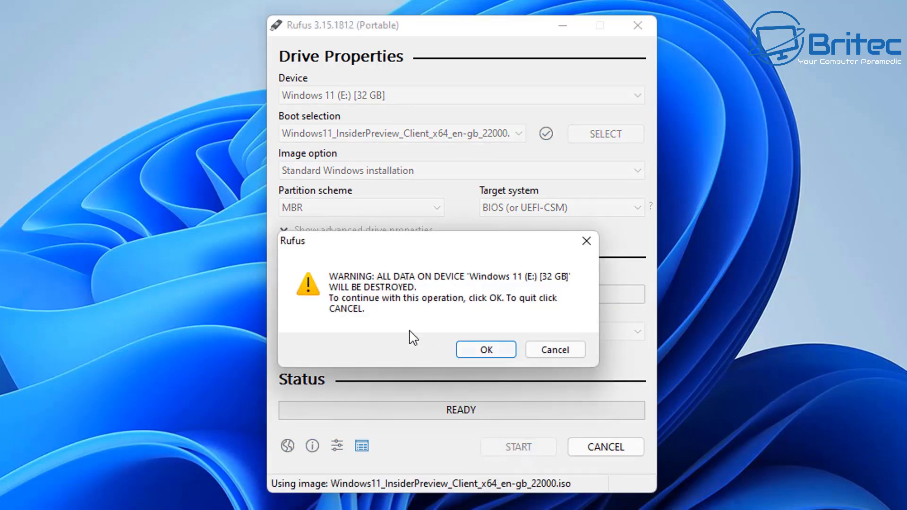
{"action": "left_click", "coordinate": [486, 351]}
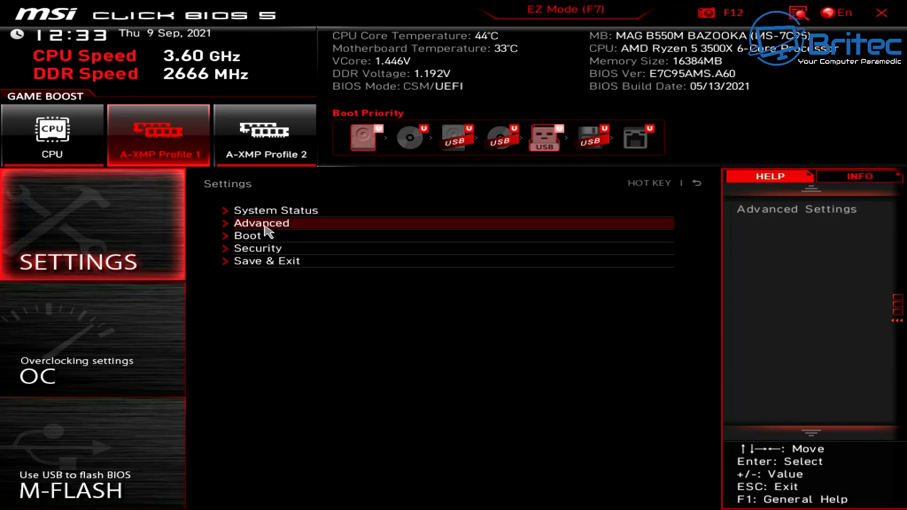
Step: In the MSI Click BIOS 5 setup, check the Secure Boot settings under the advanced Windows OS Configuration
{"action": "left_click", "coordinate": [265, 227]}
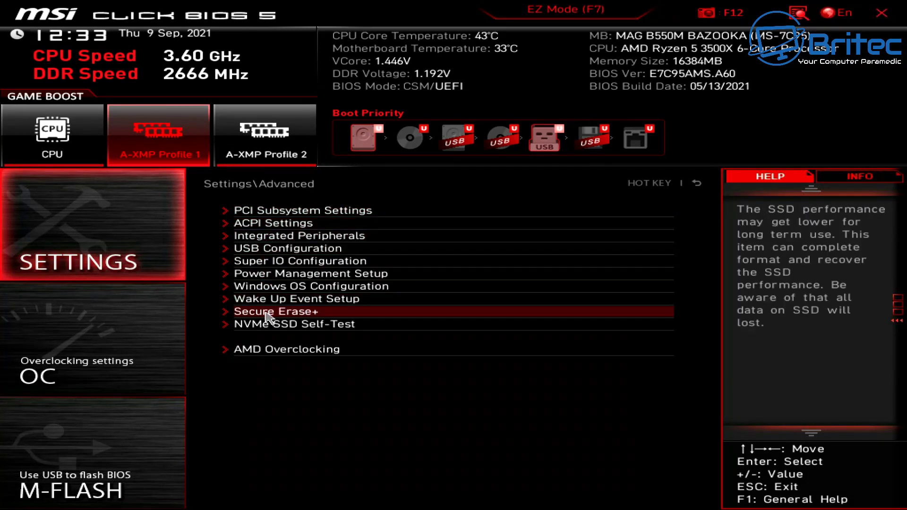
{"action": "left_click", "coordinate": [273, 289]}
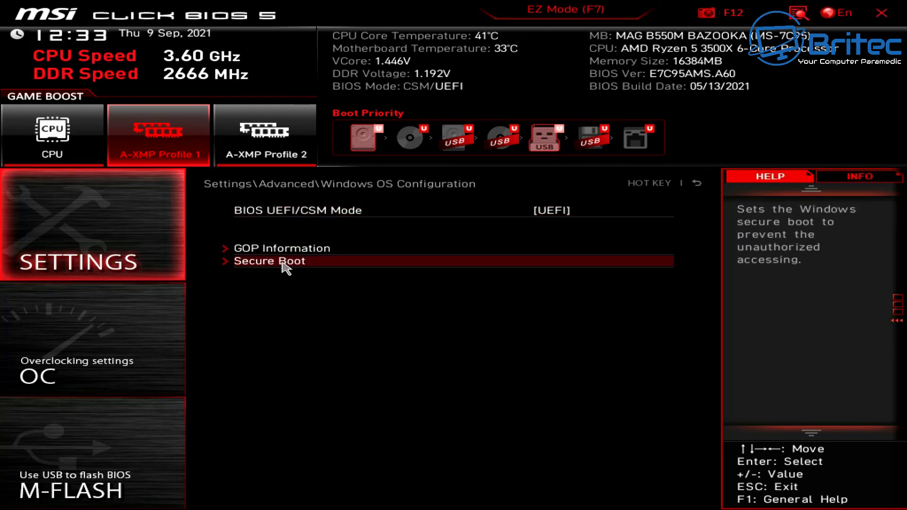
{"action": "left_click", "coordinate": [285, 264]}
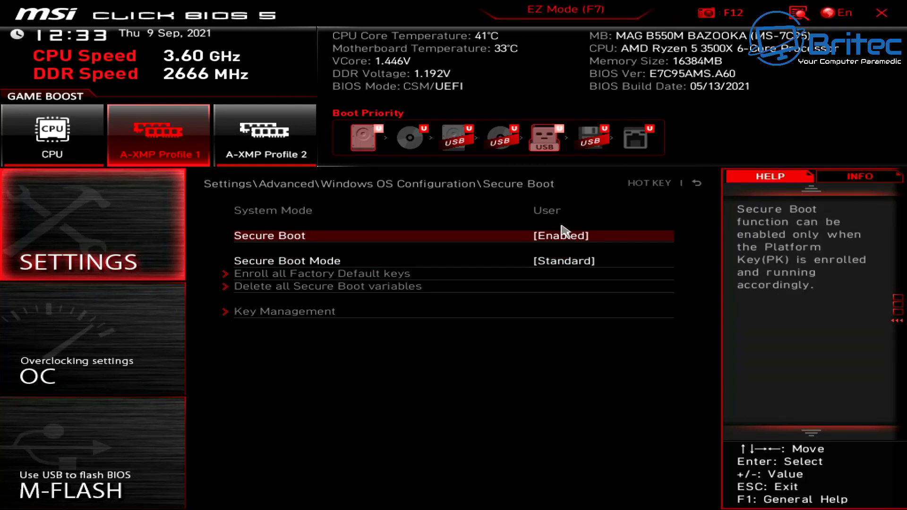
Step: Enable Security Device Support in the Trusted Computing security settings
{"action": "left_click", "coordinate": [121, 258]}
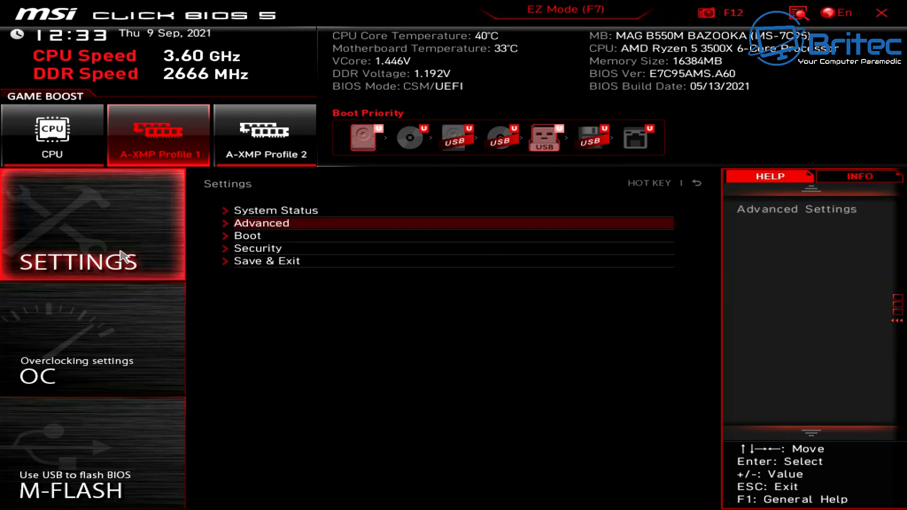
{"action": "left_click", "coordinate": [261, 250]}
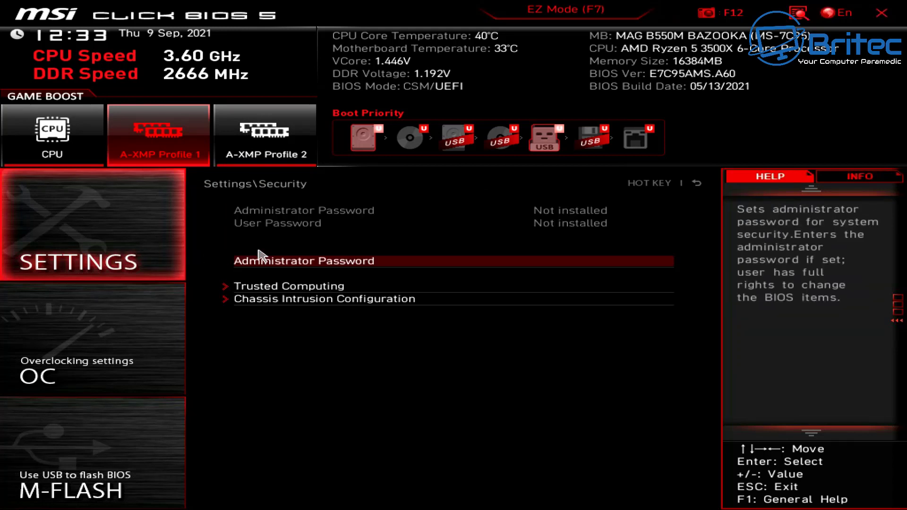
{"action": "left_click", "coordinate": [278, 288]}
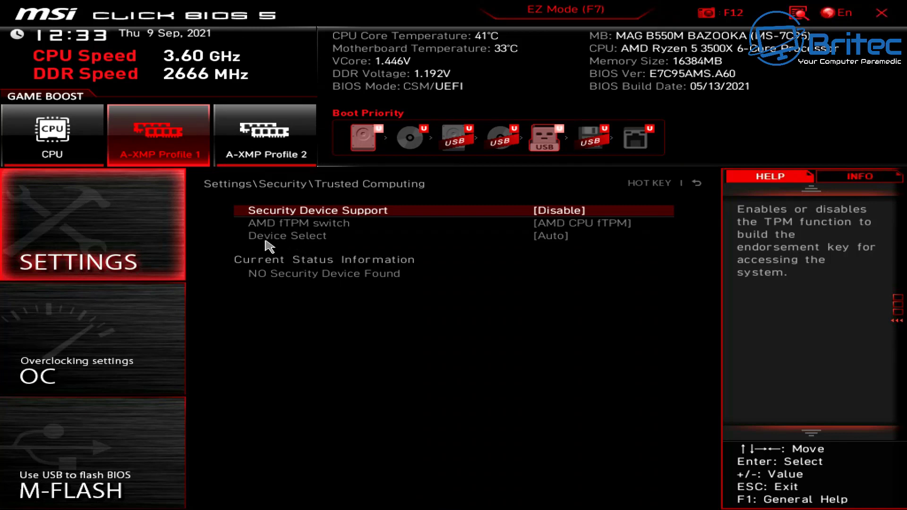
{"action": "left_click", "coordinate": [568, 211]}
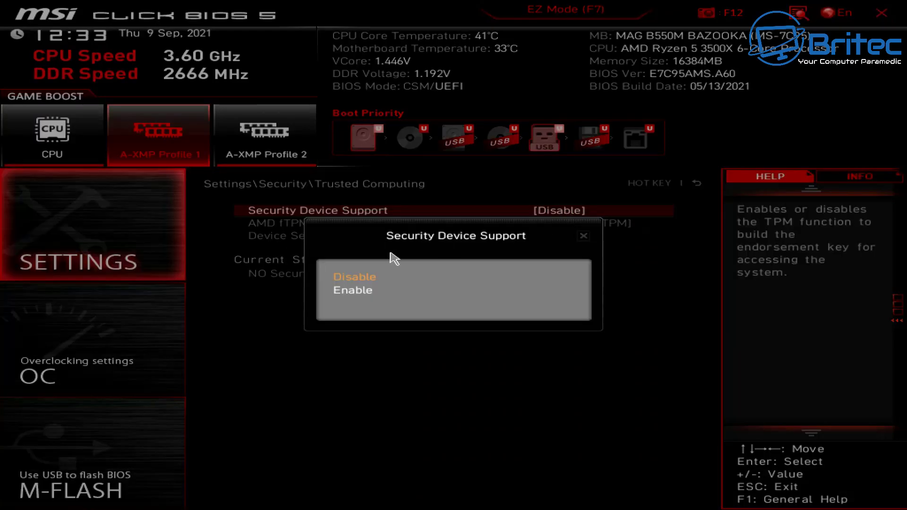
{"action": "left_click", "coordinate": [365, 291]}
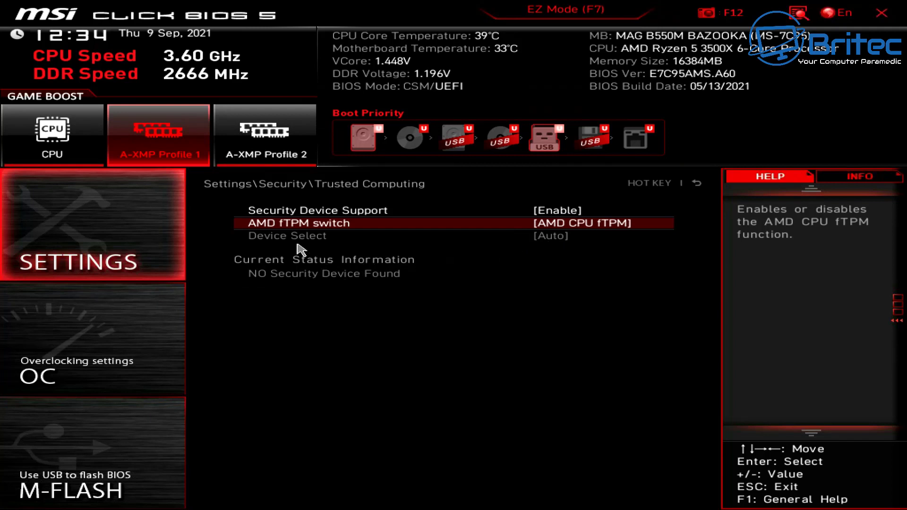
Step: Set Boot Option #1 to the UEFI USB Key entry UEFI: SanDisk, Partition 1
{"action": "left_click", "coordinate": [105, 248]}
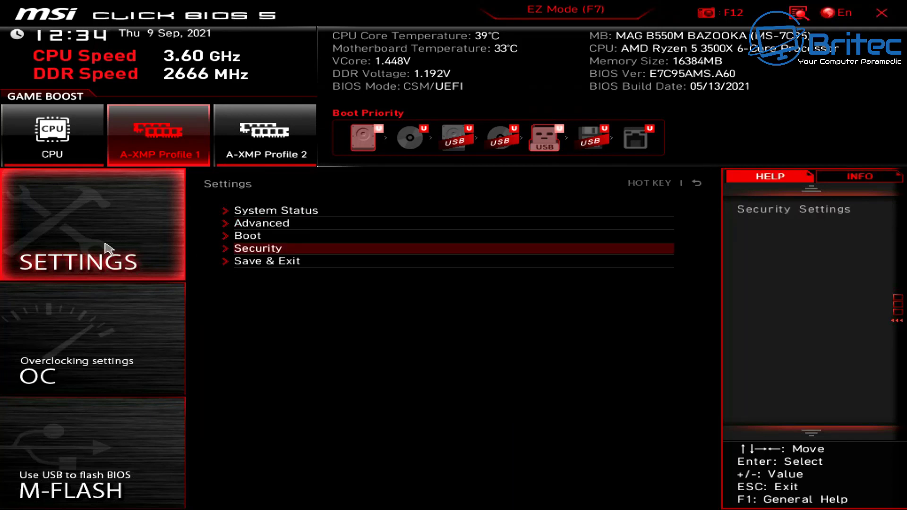
{"action": "left_click", "coordinate": [264, 236]}
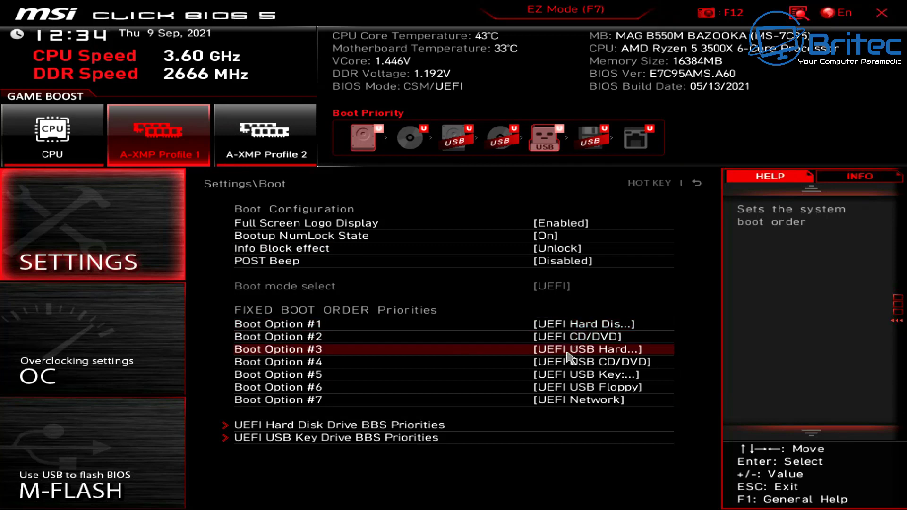
{"action": "left_click", "coordinate": [584, 326]}
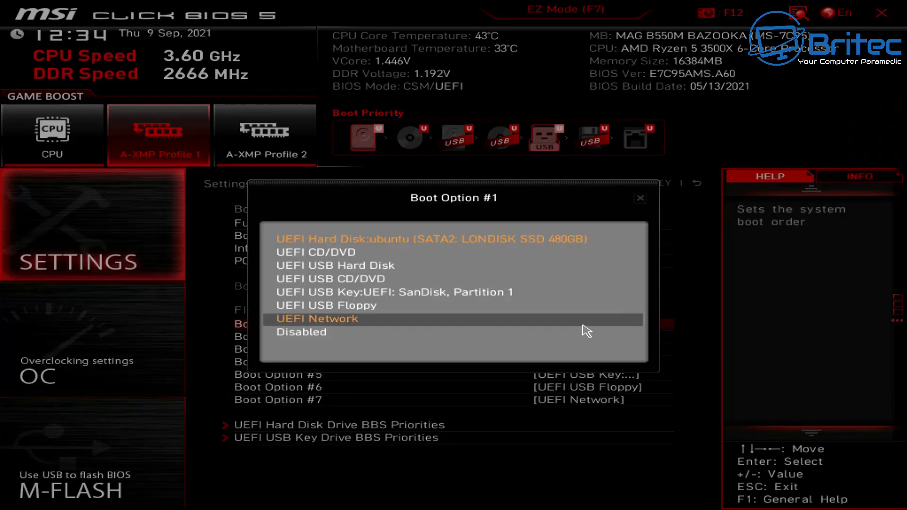
{"action": "left_click", "coordinate": [420, 297]}
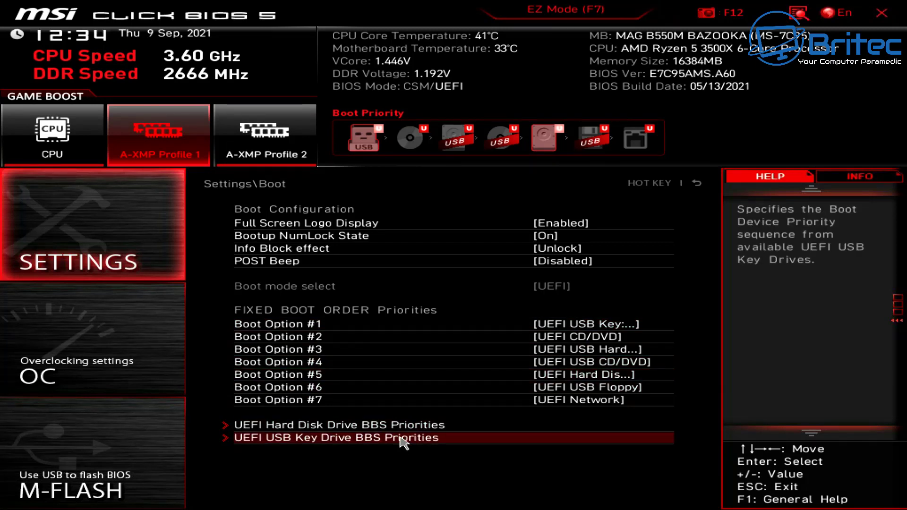
Step: Save the BIOS changes and reboot the computer from the USB drive
{"action": "left_click", "coordinate": [90, 237]}
{"action": "left_click", "coordinate": [255, 264]}
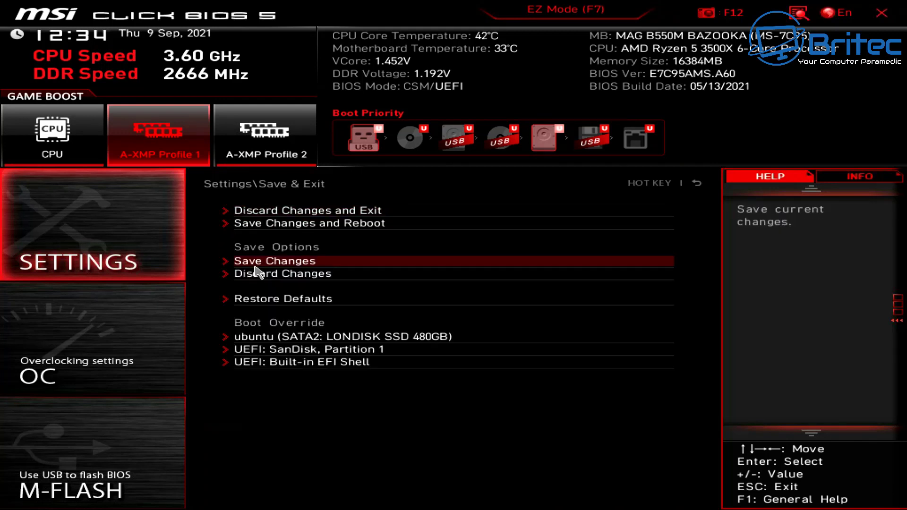
{"action": "left_click", "coordinate": [323, 226]}
{"action": "left_click", "coordinate": [240, 344]}
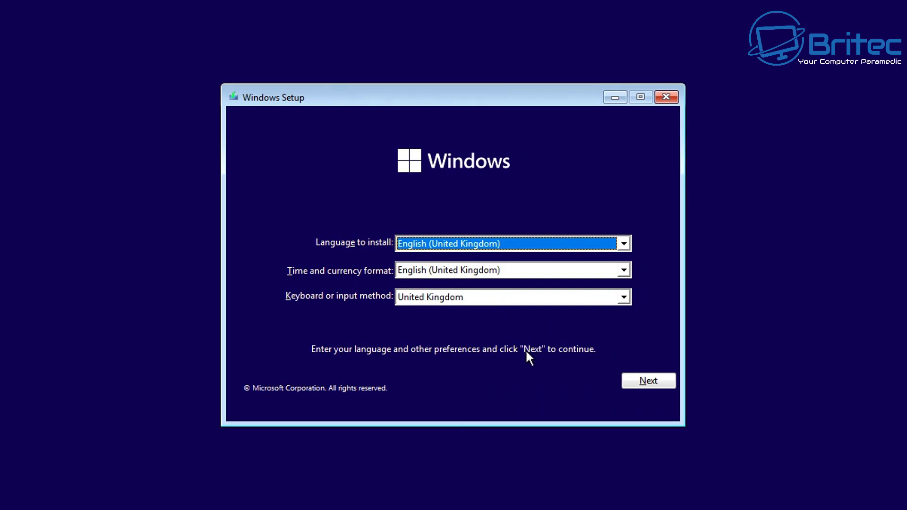
Step: Accept the English (United Kingdom) language and keyboard settings, and start the Windows installation without a product key
{"action": "left_click", "coordinate": [644, 380]}
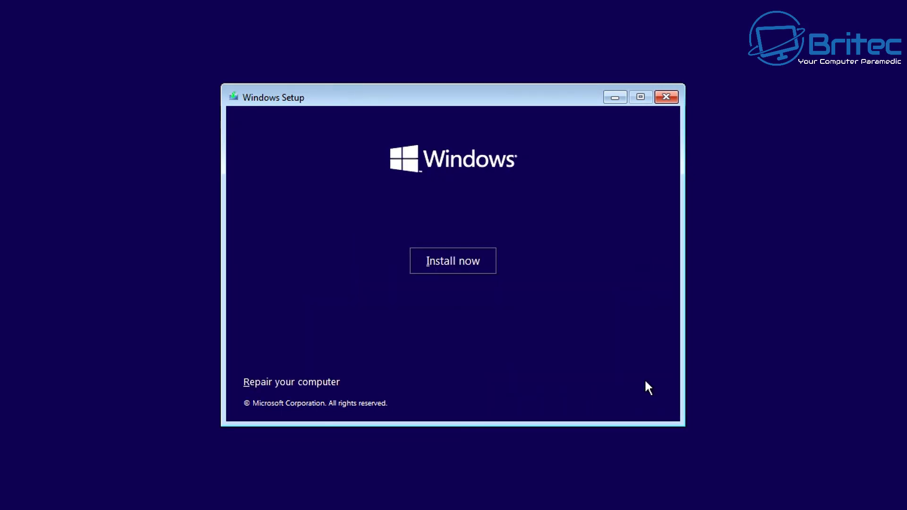
{"action": "left_click", "coordinate": [458, 261]}
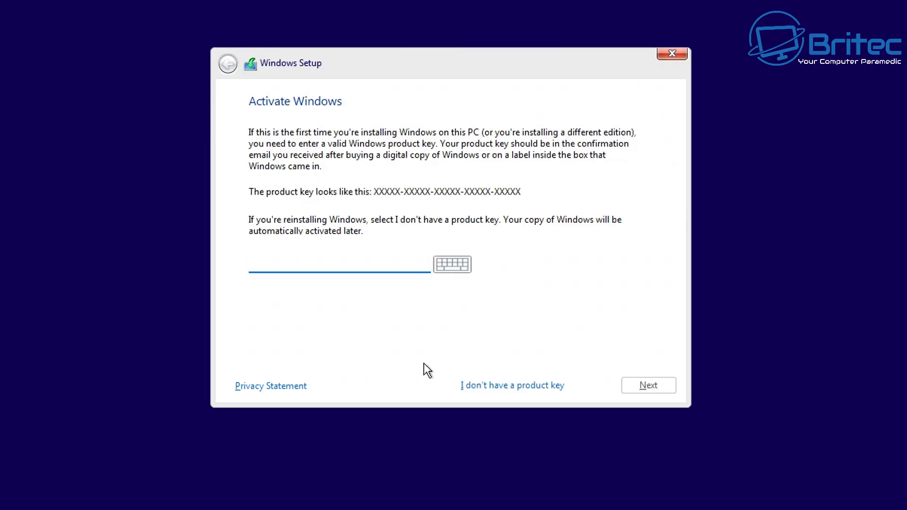
{"action": "left_click", "coordinate": [483, 389]}
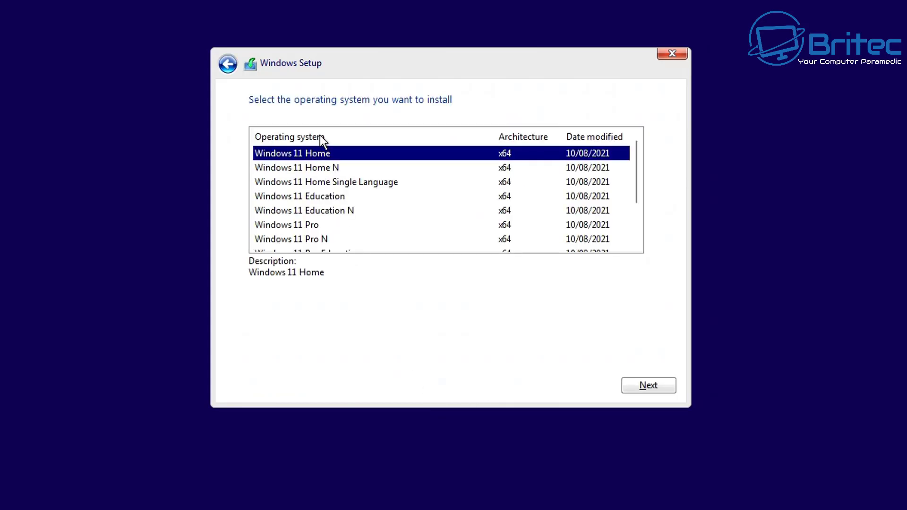
Step: Select Windows 11 Pro as the edition to install and accept the Microsoft Software Licence Terms
{"action": "left_click", "coordinate": [293, 225]}
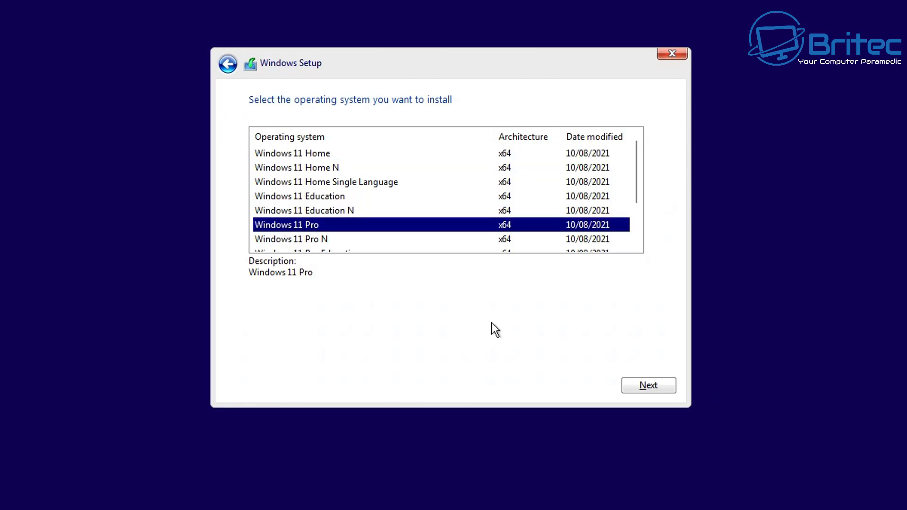
{"action": "left_click", "coordinate": [657, 389]}
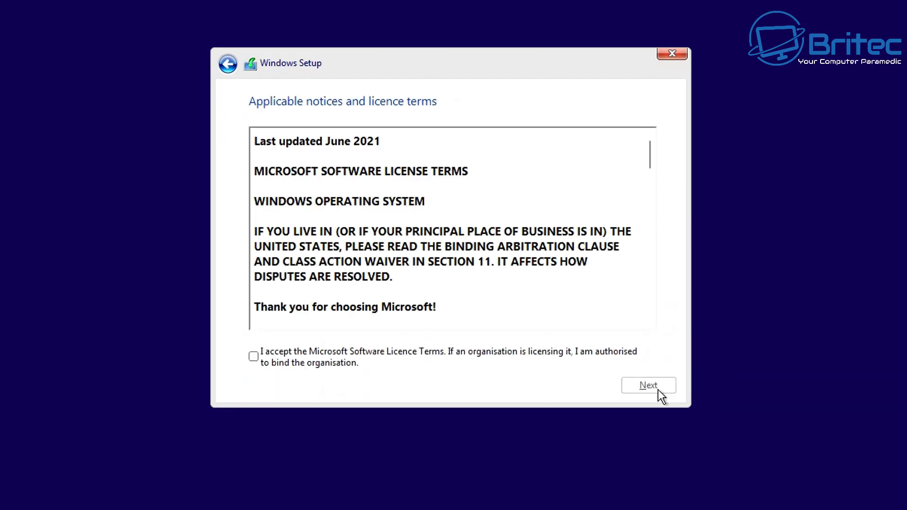
{"action": "left_click", "coordinate": [315, 363]}
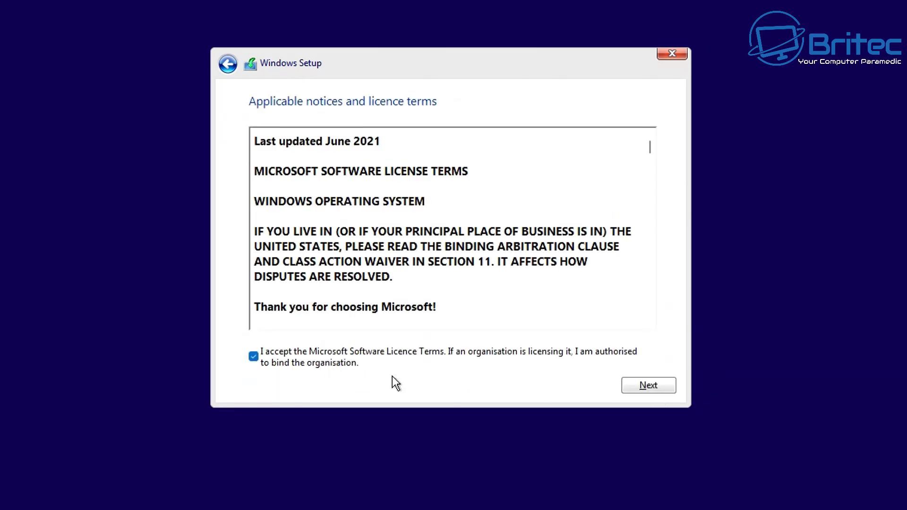
{"action": "left_click", "coordinate": [664, 391]}
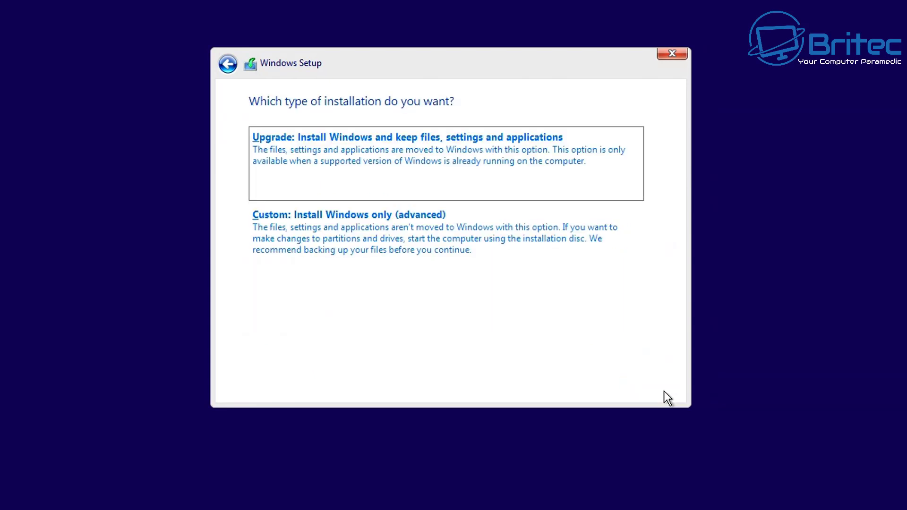
Step: Choose the custom Windows-only installation and delete both existing partitions on Drive 1
{"action": "left_click", "coordinate": [457, 246]}
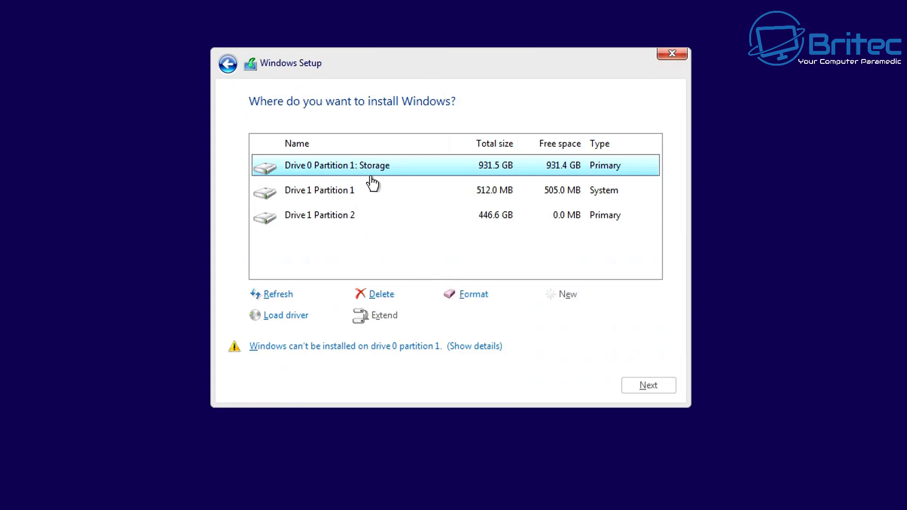
{"action": "left_click", "coordinate": [330, 194]}
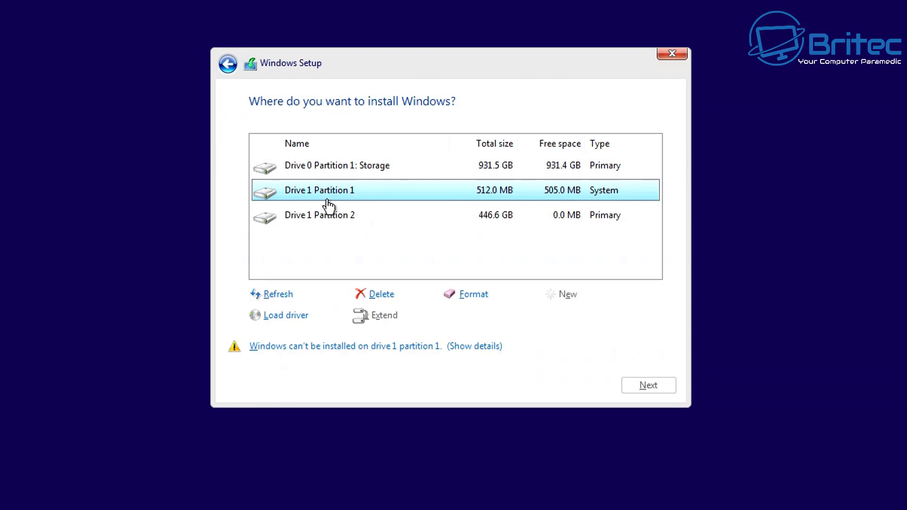
{"action": "left_click", "coordinate": [374, 294]}
{"action": "left_click", "coordinate": [564, 318]}
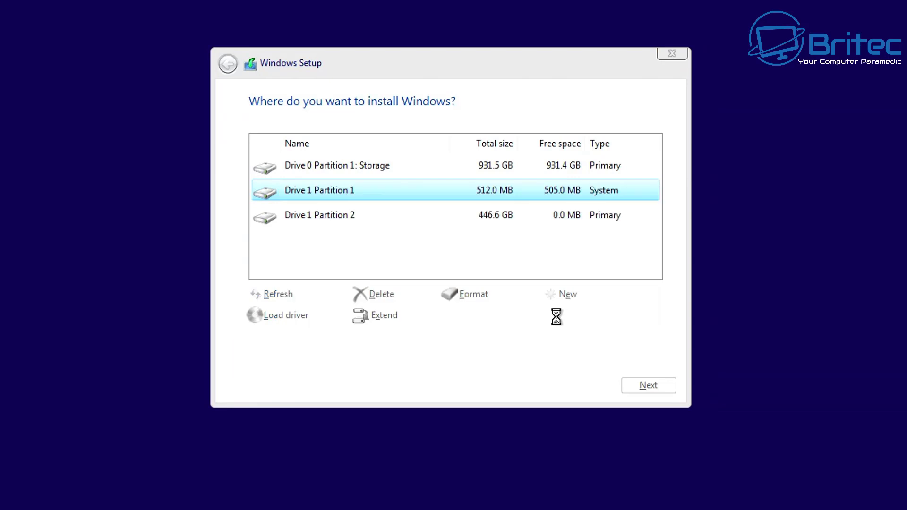
{"action": "left_click", "coordinate": [352, 225]}
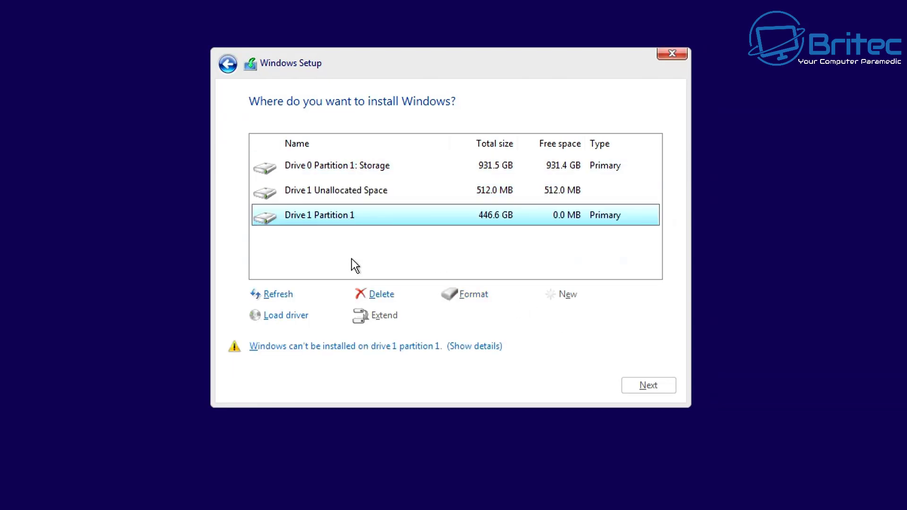
{"action": "left_click", "coordinate": [377, 295]}
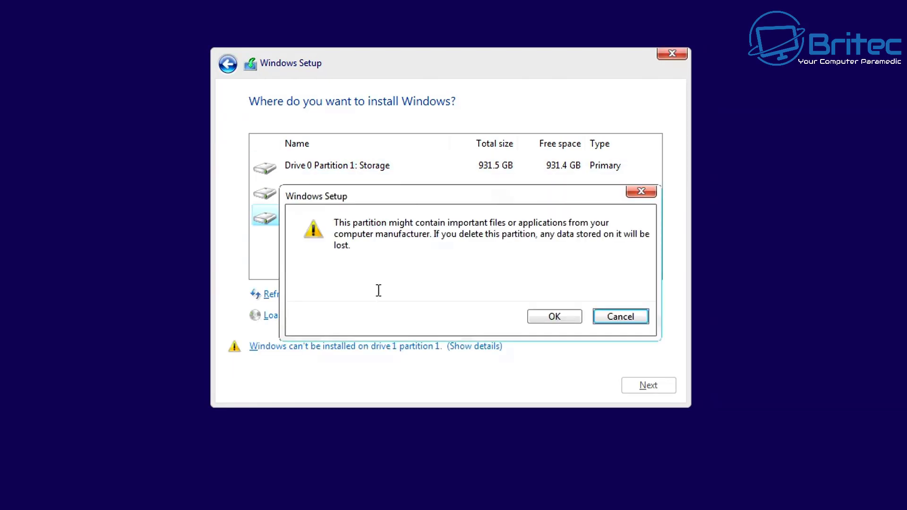
{"action": "left_click", "coordinate": [550, 315]}
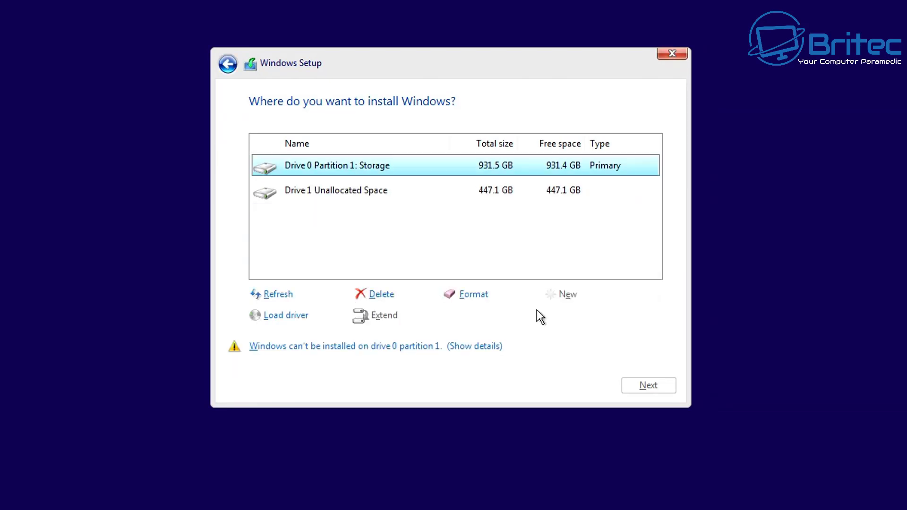
Step: Select the unallocated space on Drive 1 as the destination and proceed with installing Windows there
{"action": "left_click", "coordinate": [370, 192]}
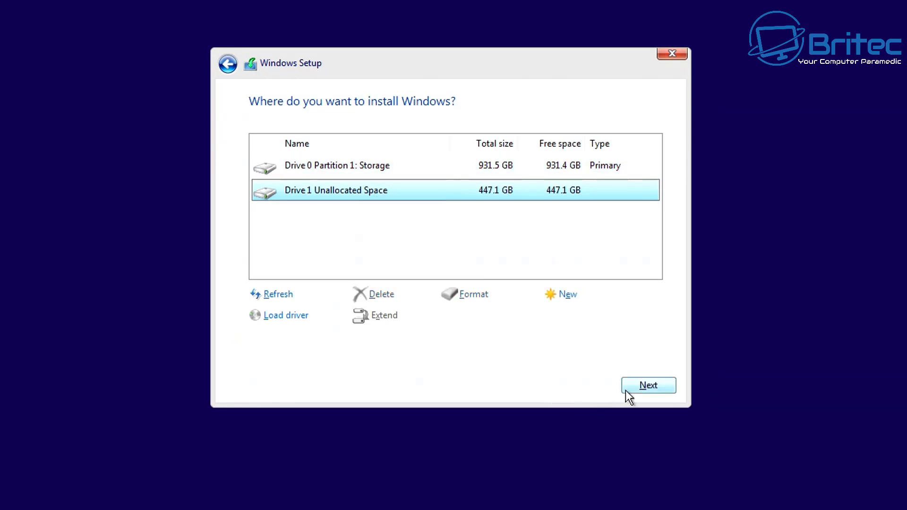
{"action": "left_click", "coordinate": [645, 386]}
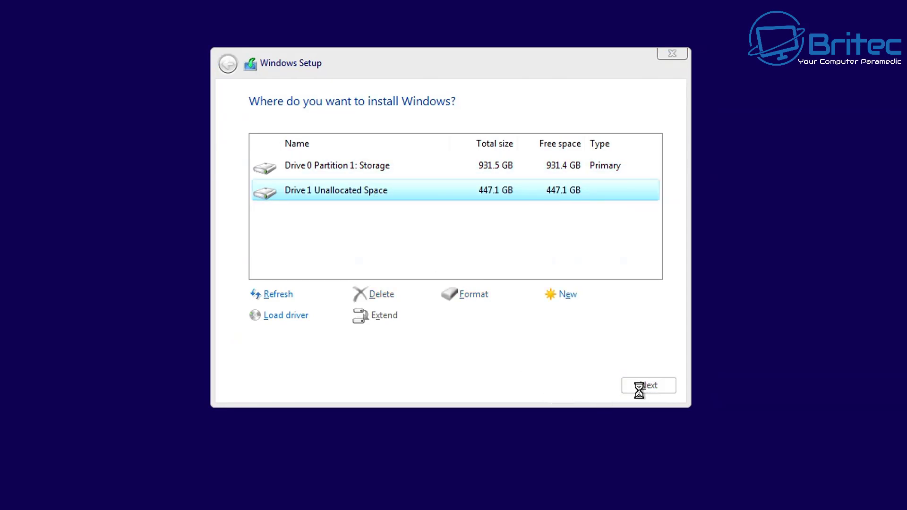